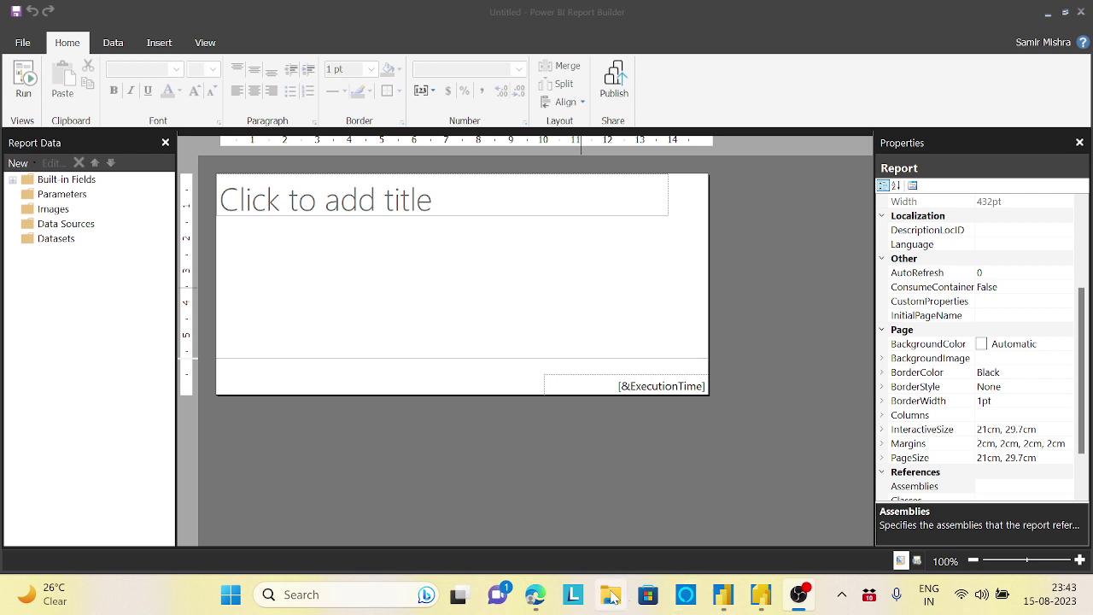
# Step: Open Manage permissions for the HR workspace's Human Resources dataset and start adding a user
pyautogui.click(536, 596)
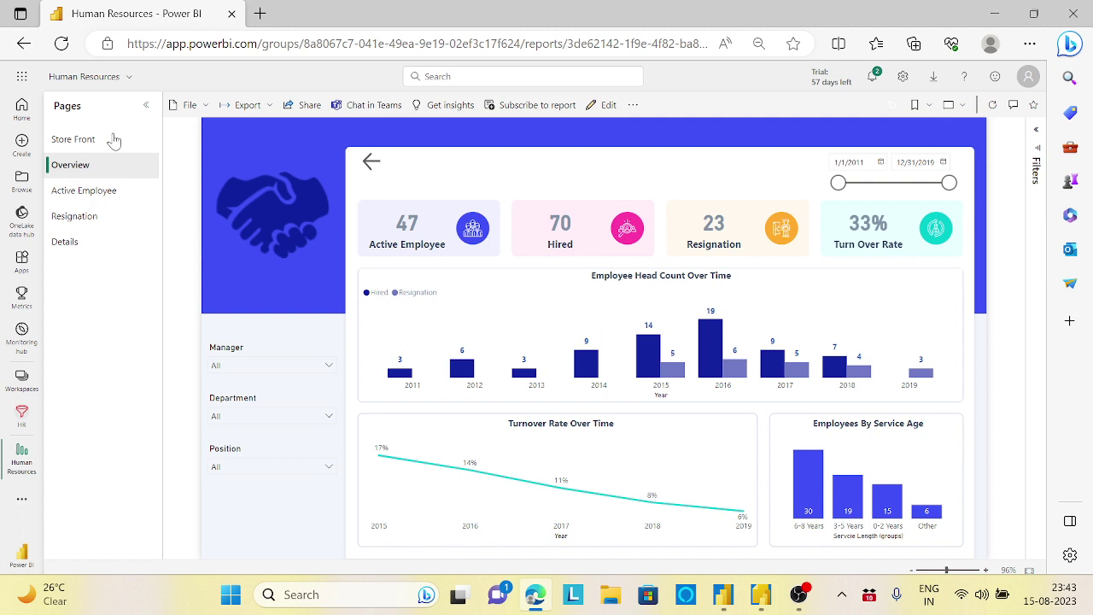
pyautogui.click(22, 381)
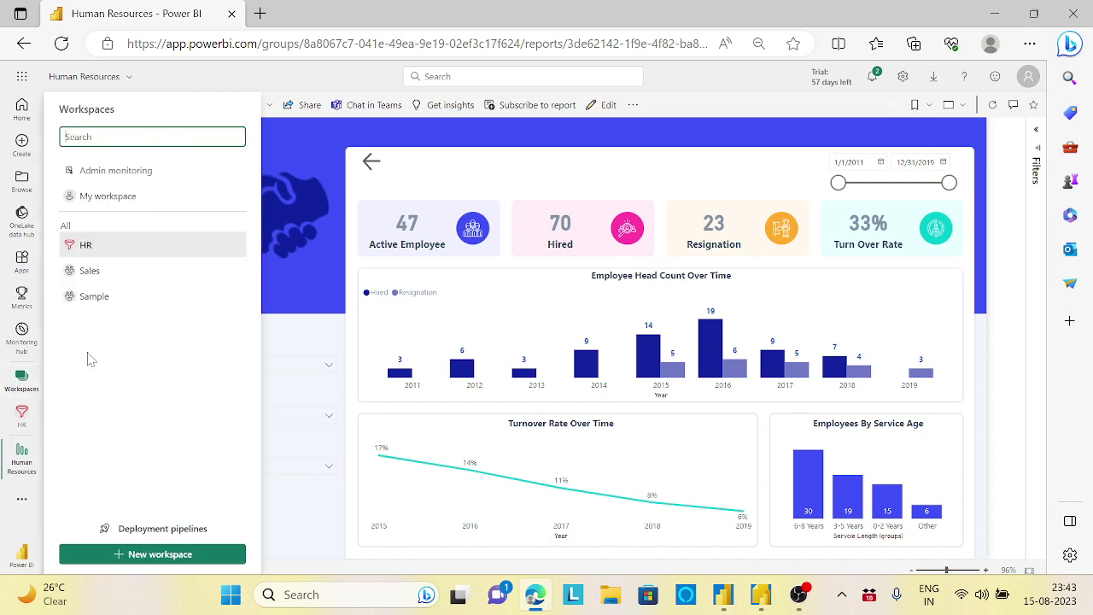
pyautogui.click(254, 270)
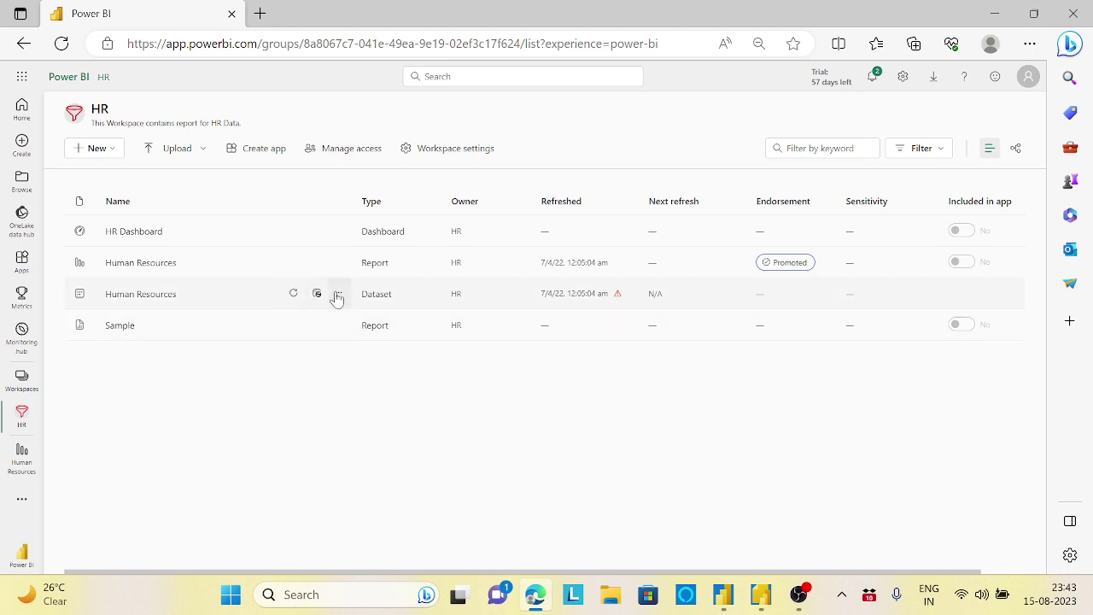
pyautogui.click(337, 294)
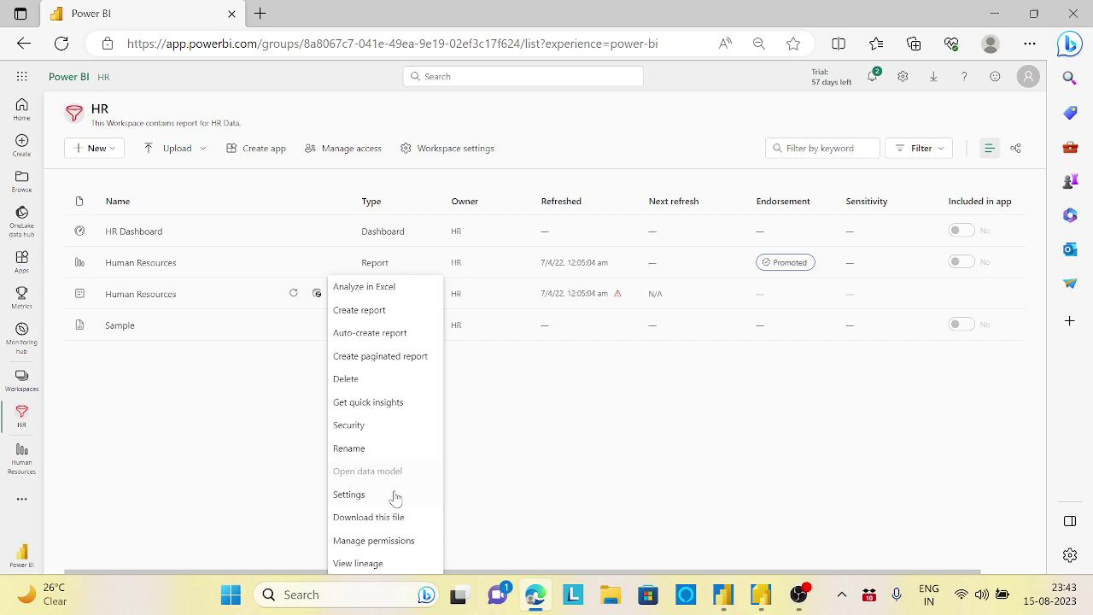
pyautogui.click(392, 544)
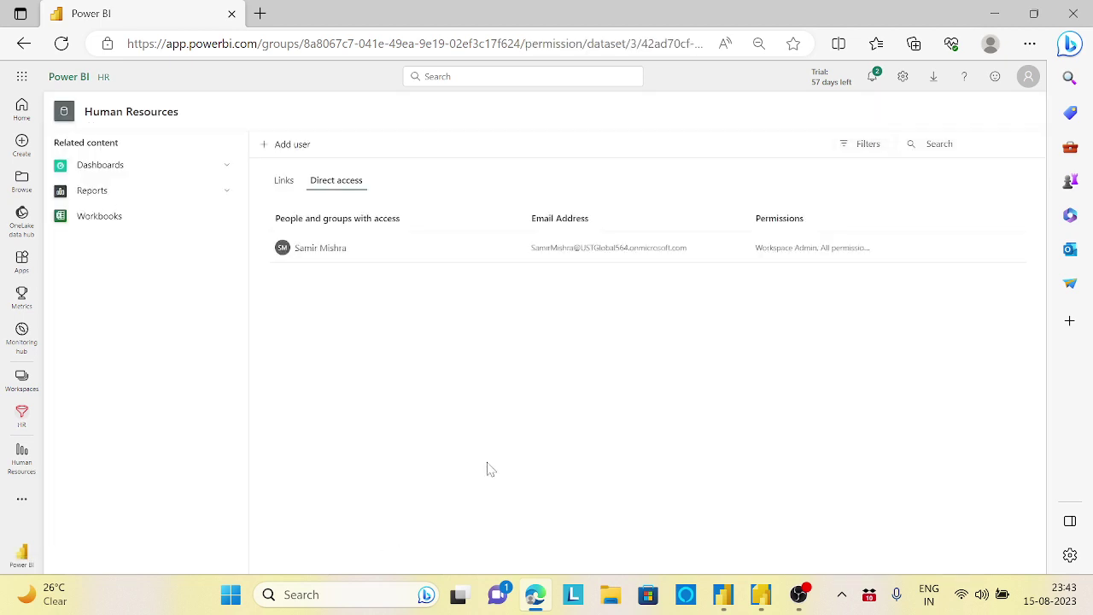
pyautogui.click(293, 145)
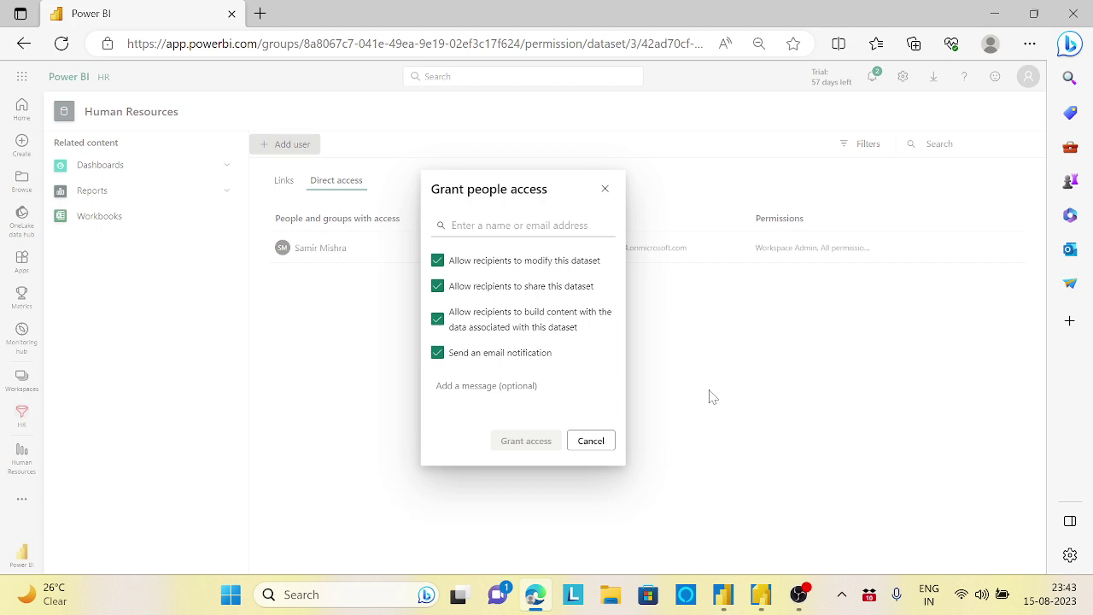
# Step: Add the HR workspace's Human Resources dataset as the Power BI dataset connection HR_HumanResources
pyautogui.click(761, 596)
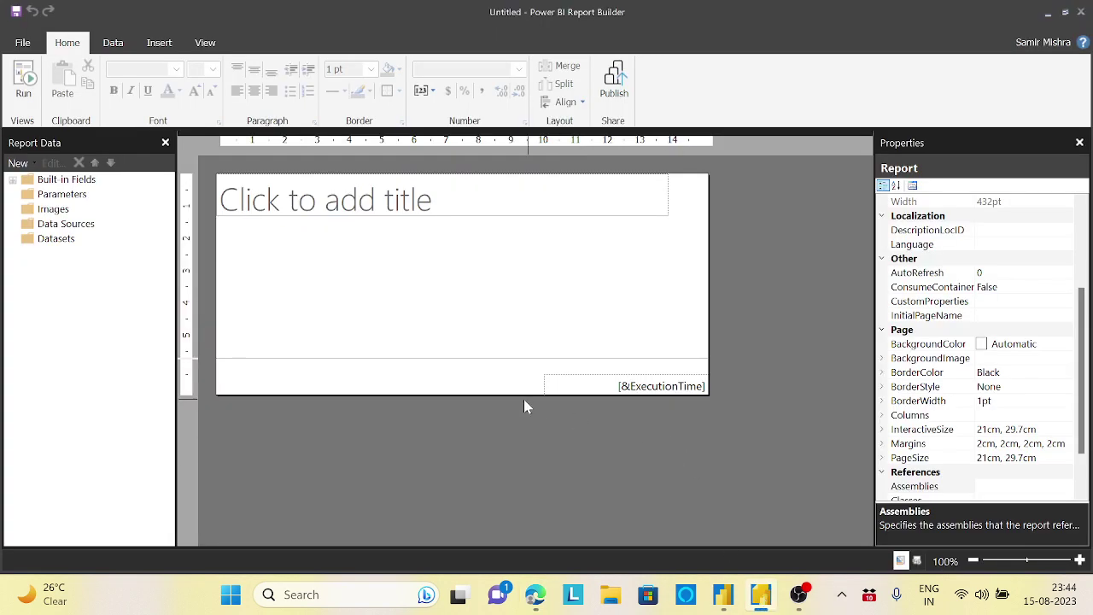
pyautogui.rightClick(90, 231)
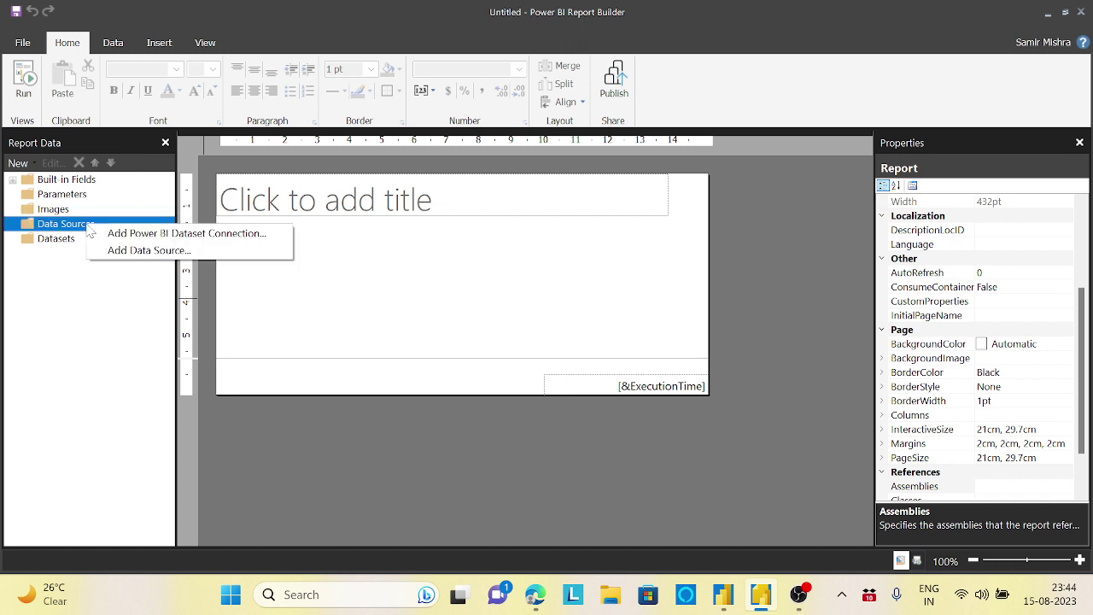
pyautogui.click(198, 236)
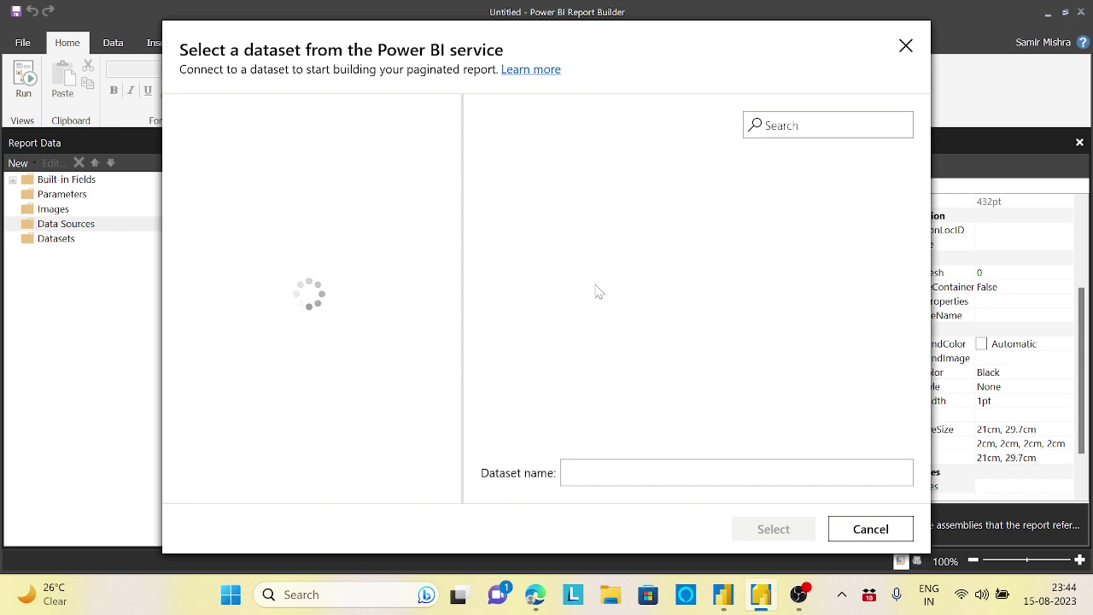
pyautogui.click(231, 199)
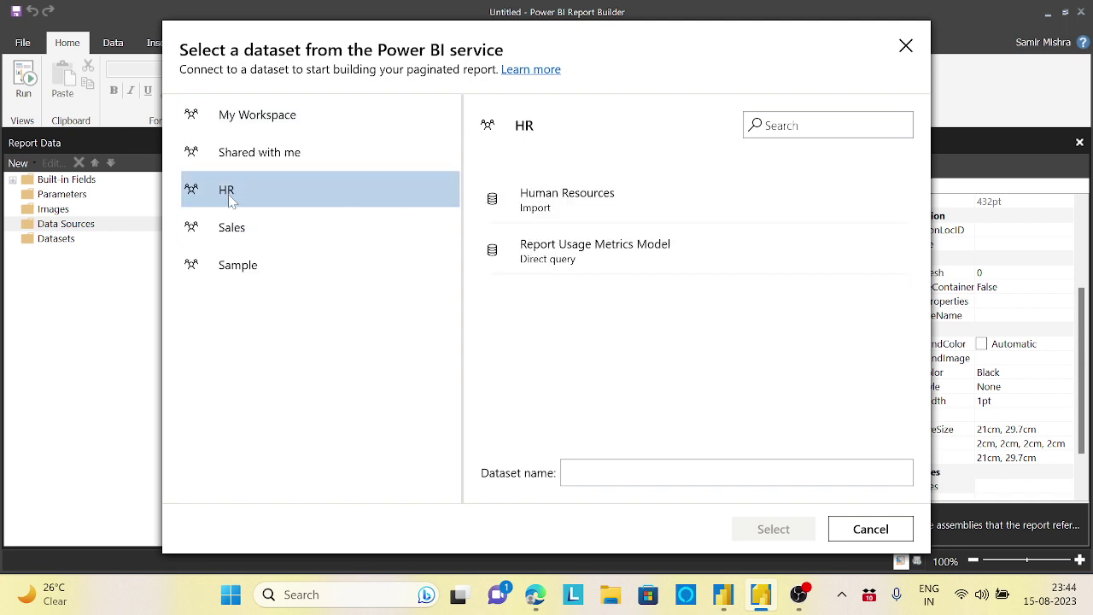
pyautogui.click(600, 195)
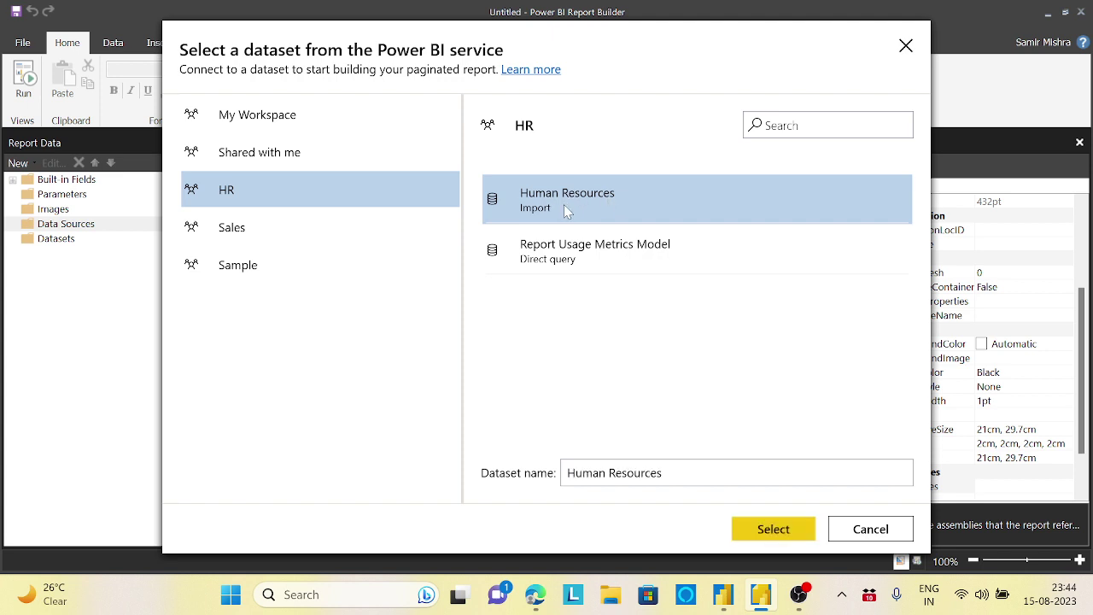
pyautogui.click(774, 529)
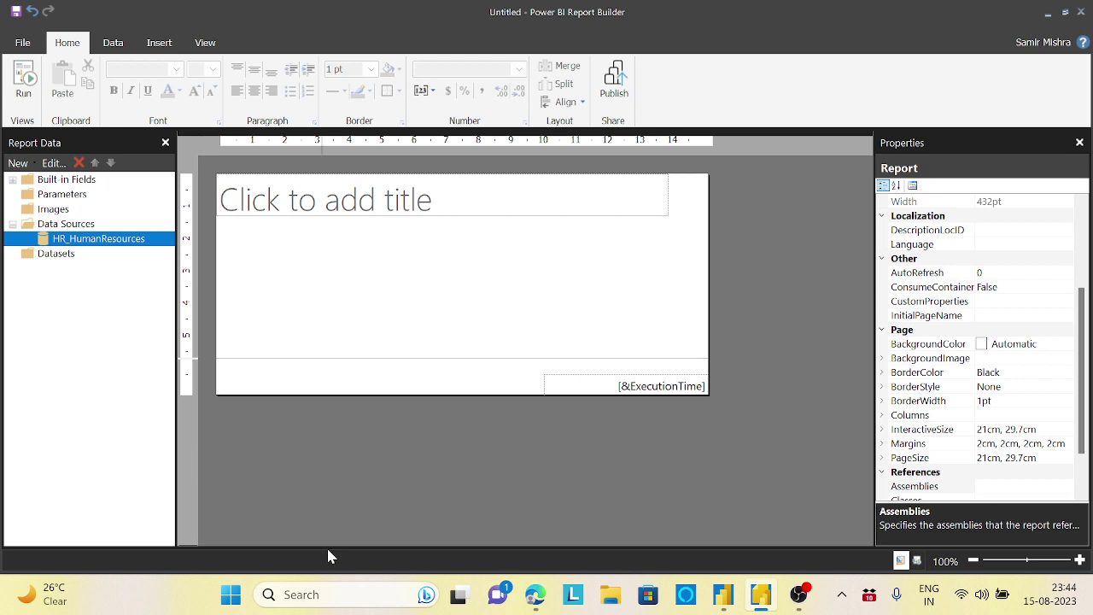
# Step: Dismiss the Grant people access dialog and go back to the HR workspace item list
pyautogui.click(553, 603)
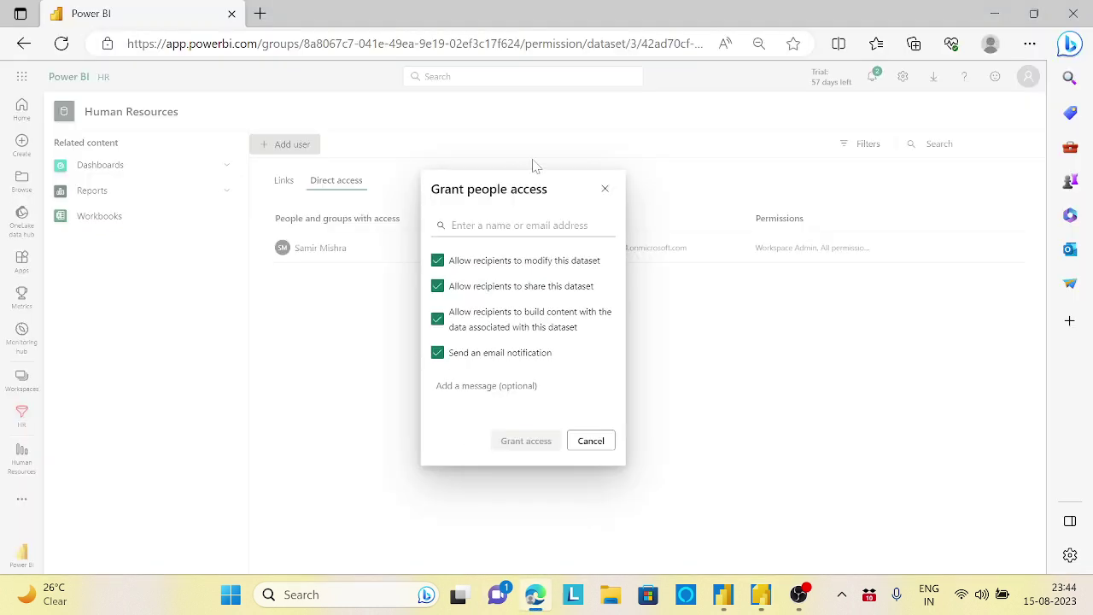
pyautogui.click(606, 185)
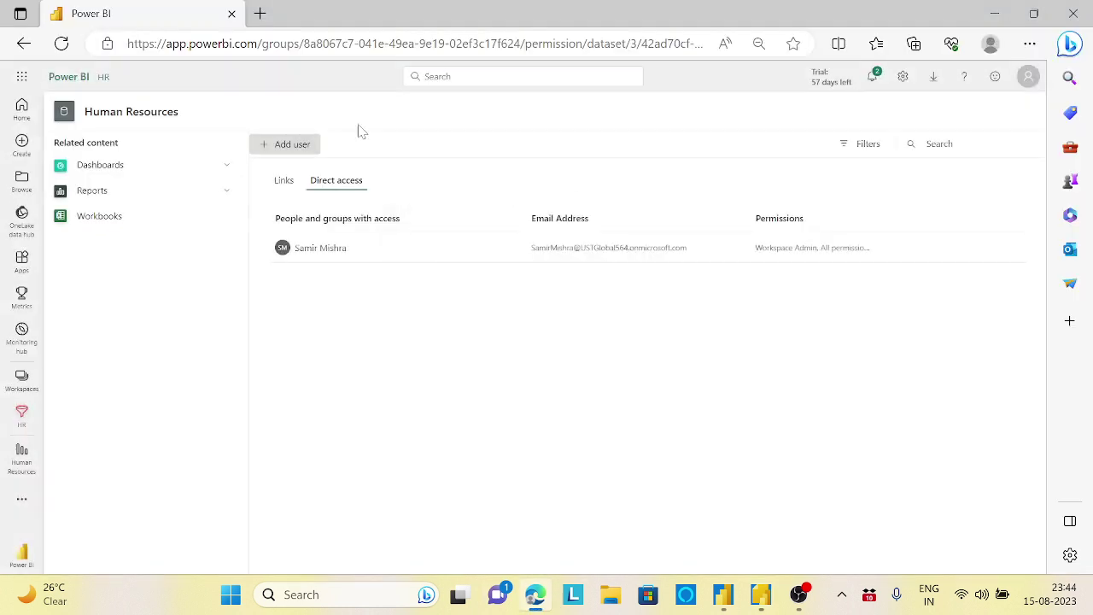
pyautogui.click(104, 79)
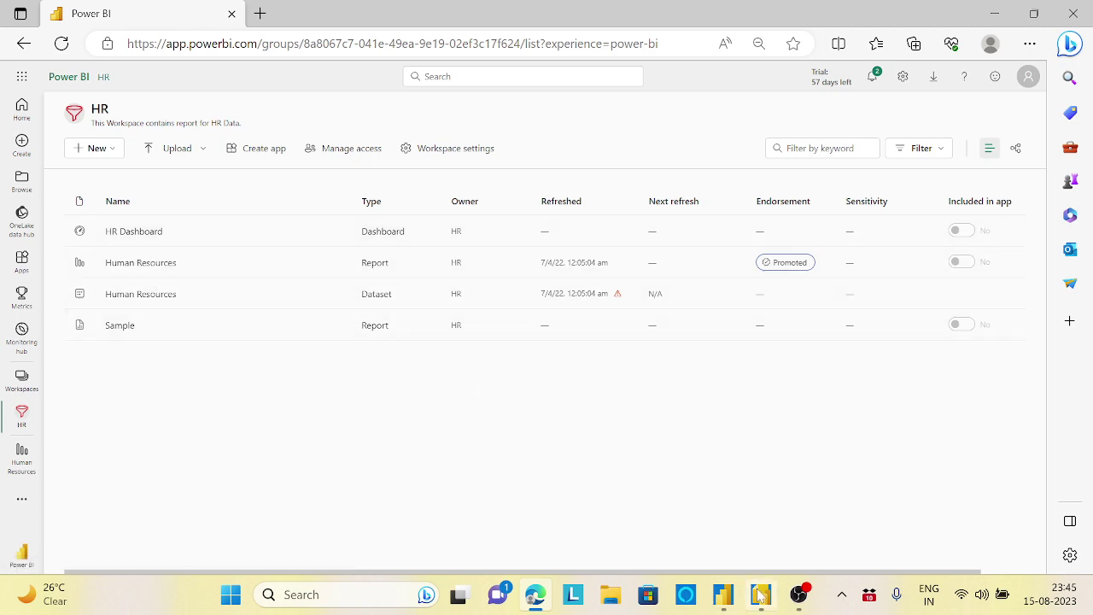
# Step: In Power BI Desktop, close the Data pane and record visual load timings with Performance analyzer
pyautogui.moveTo(761, 594)
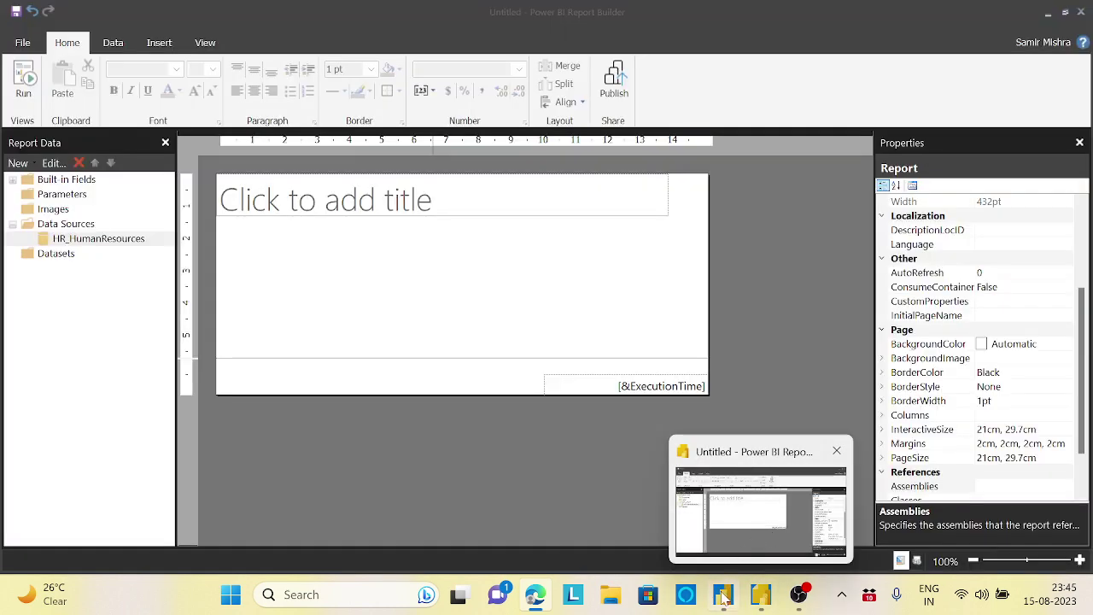
pyautogui.moveTo(723, 594)
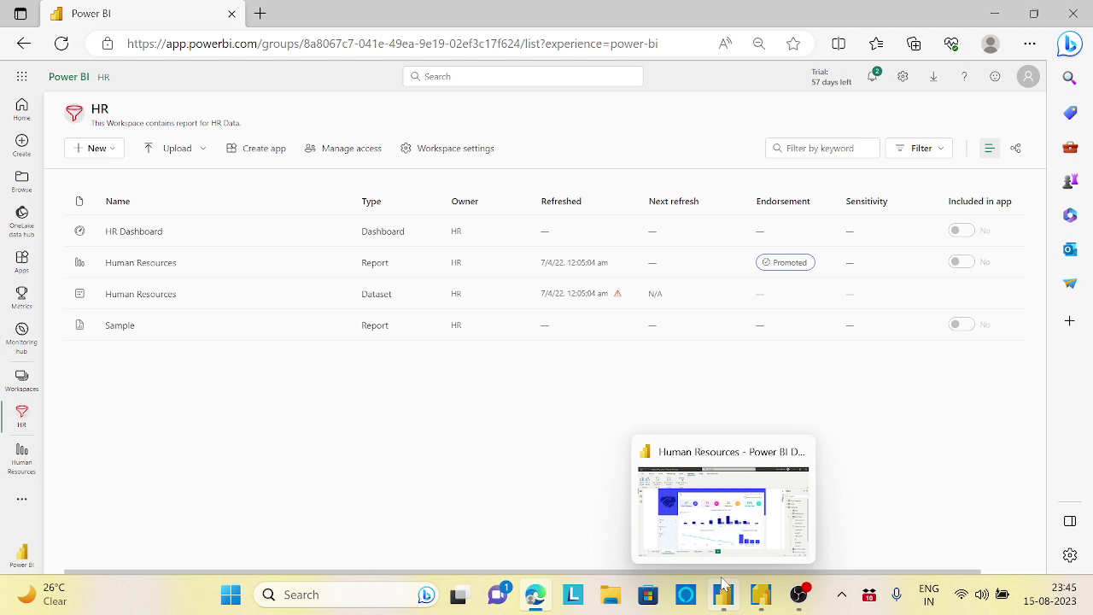
pyautogui.click(722, 512)
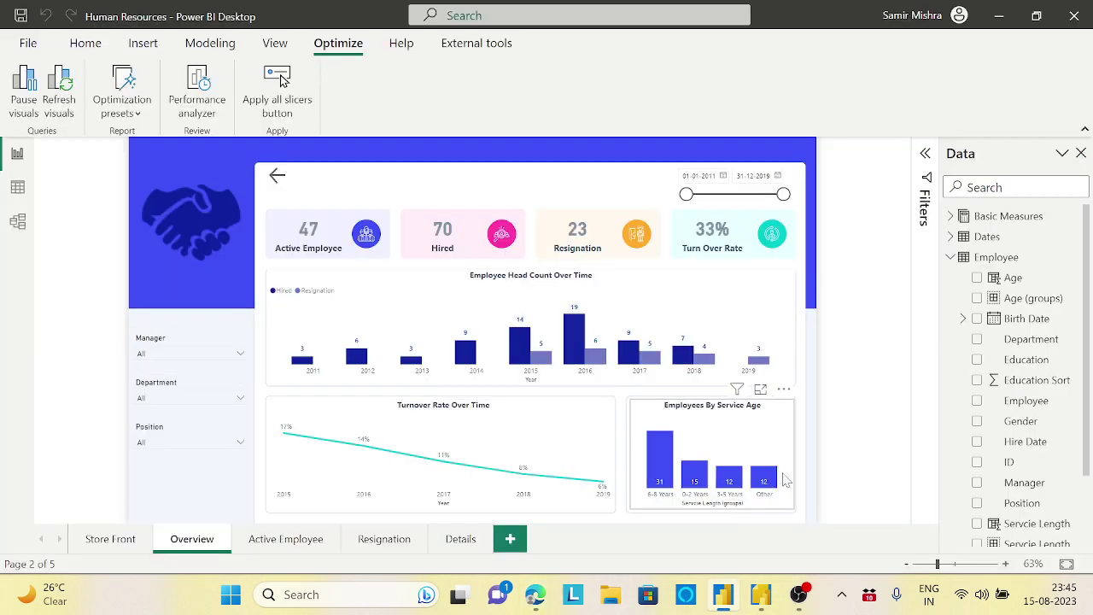
pyautogui.click(1081, 153)
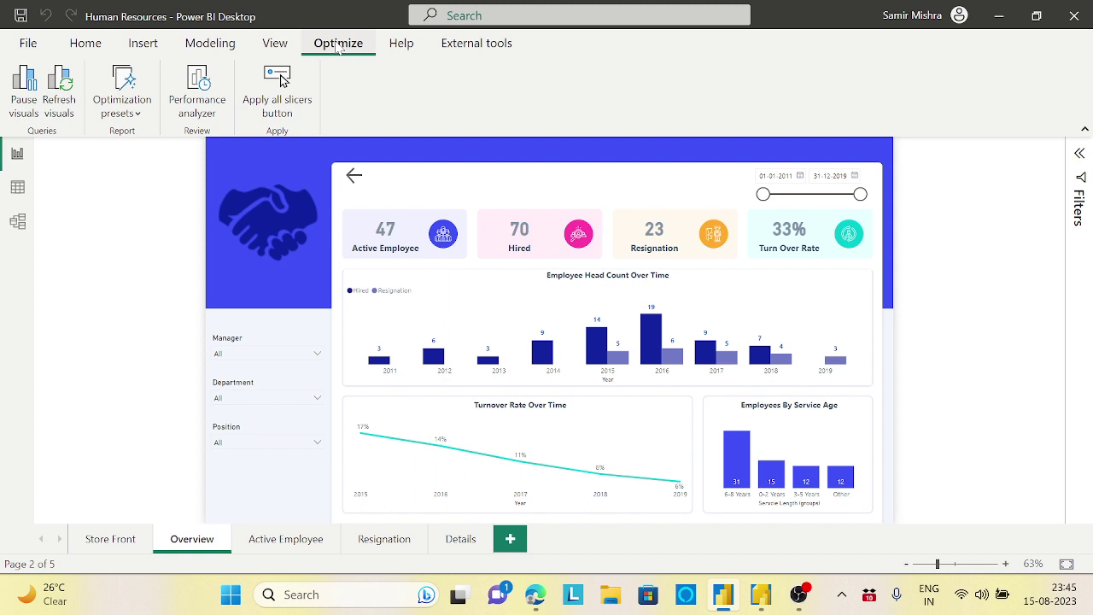
pyautogui.click(196, 89)
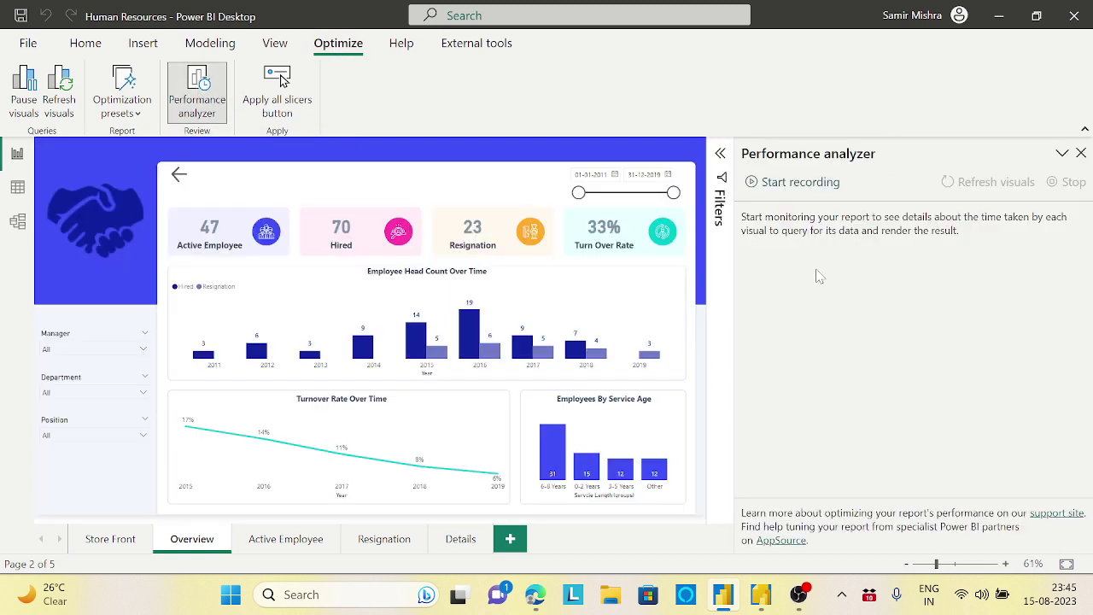
pyautogui.click(809, 188)
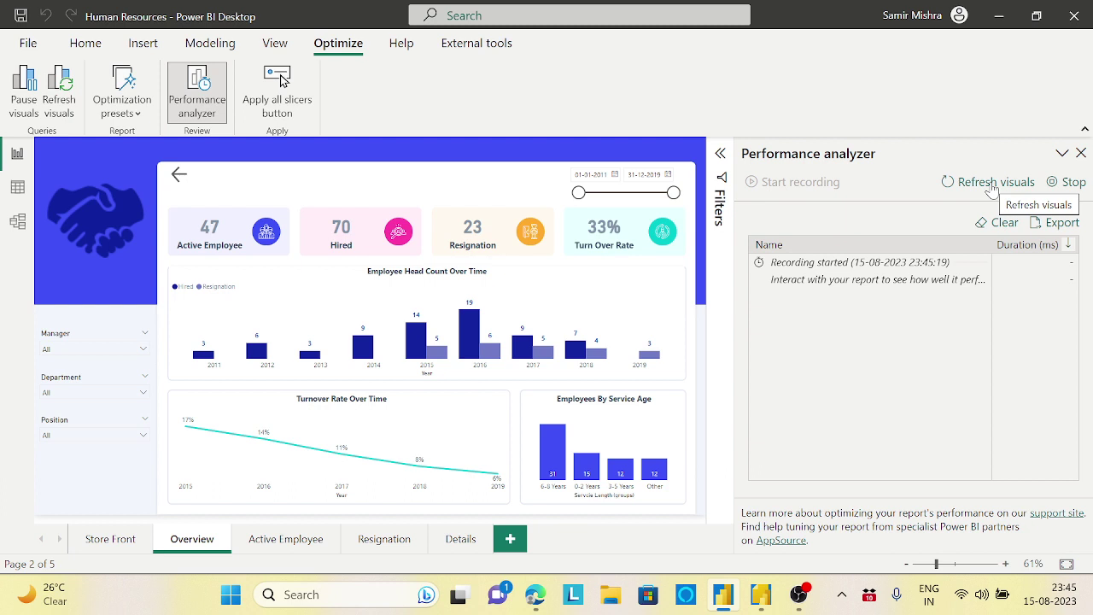
pyautogui.click(946, 183)
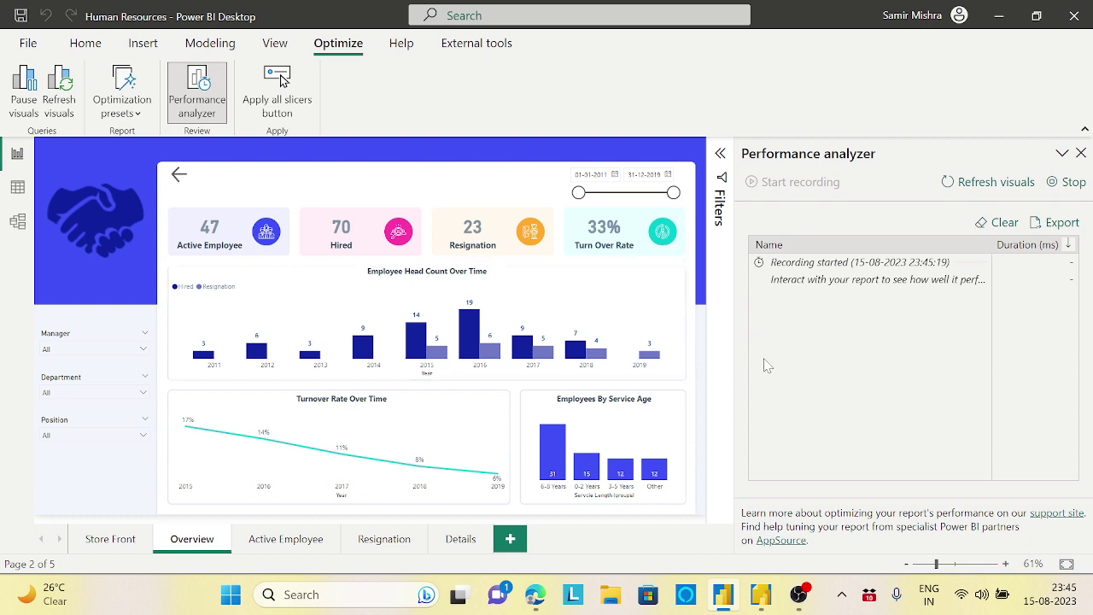
pyautogui.click(981, 184)
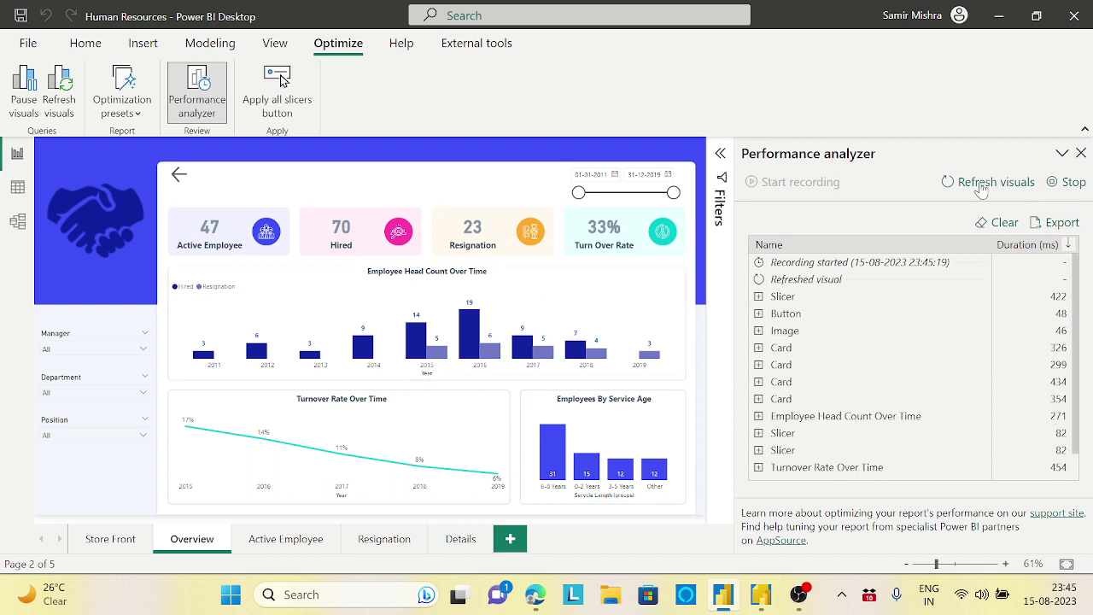
# Step: Copy the DAX query of the Employees By Service Age visual
pyautogui.scroll(-1, 1083, 359)
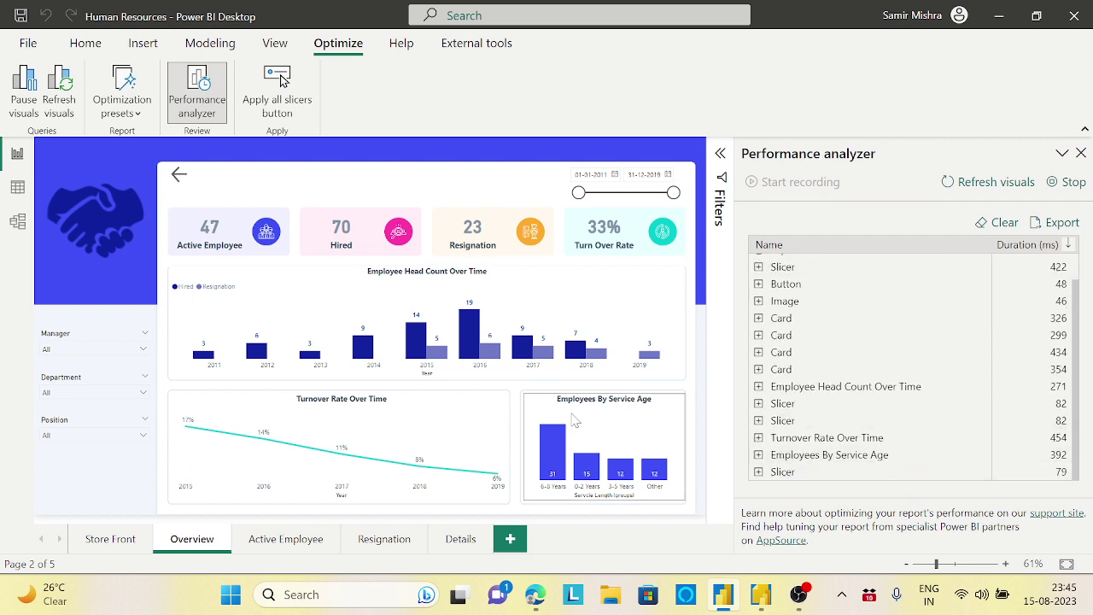
pyautogui.click(759, 455)
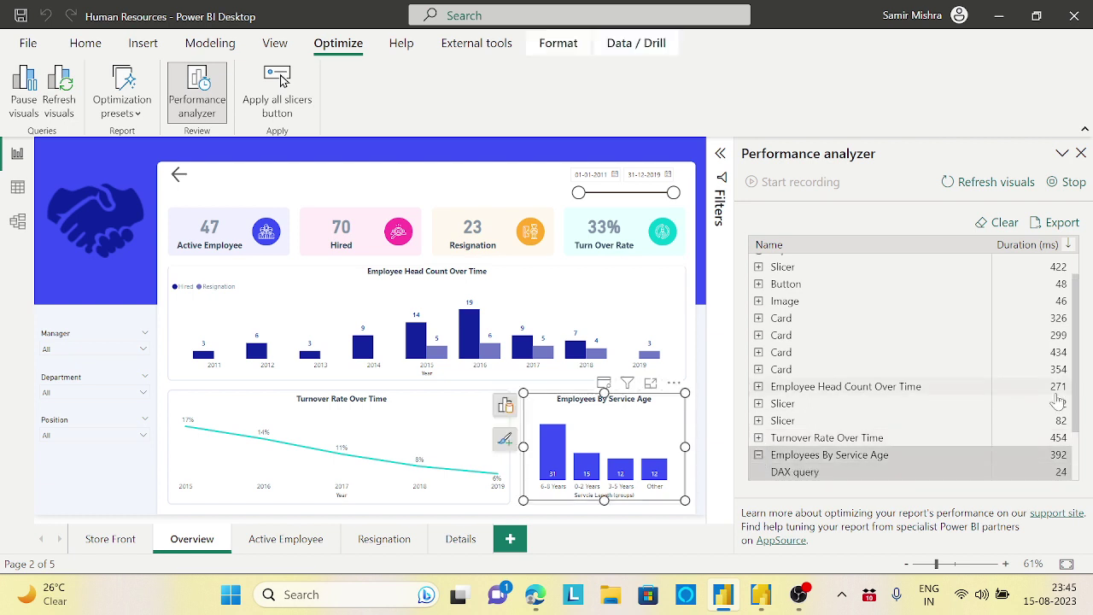
pyautogui.scroll(-2, 1080, 333)
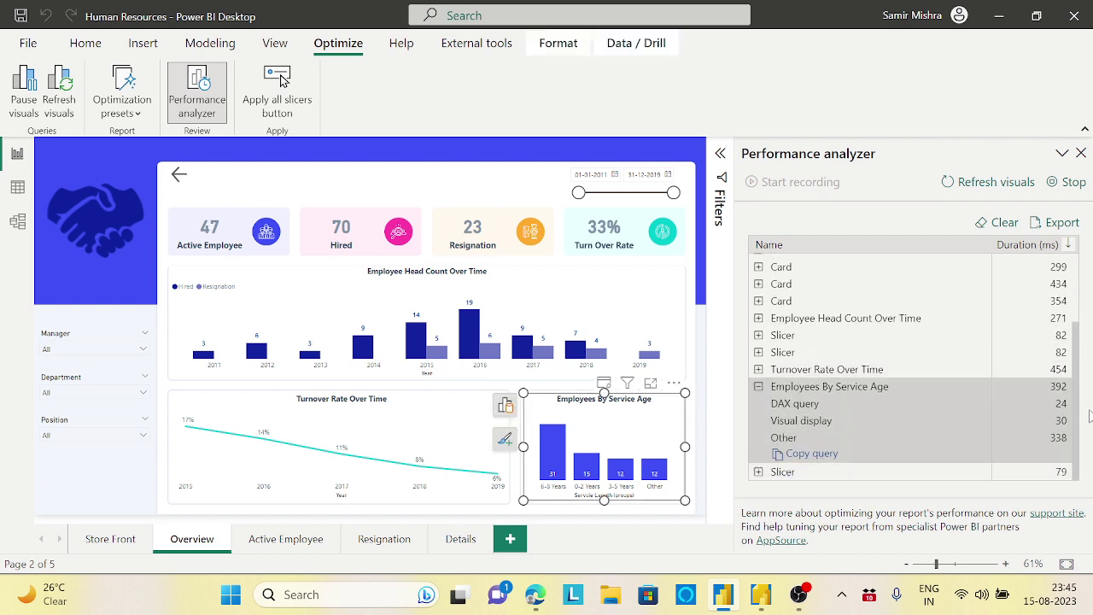
pyautogui.click(811, 454)
# Step: Create a dataset named PowerBIDatasetReport on HR_HumanResources and open its Query Designer
pyautogui.moveTo(761, 594)
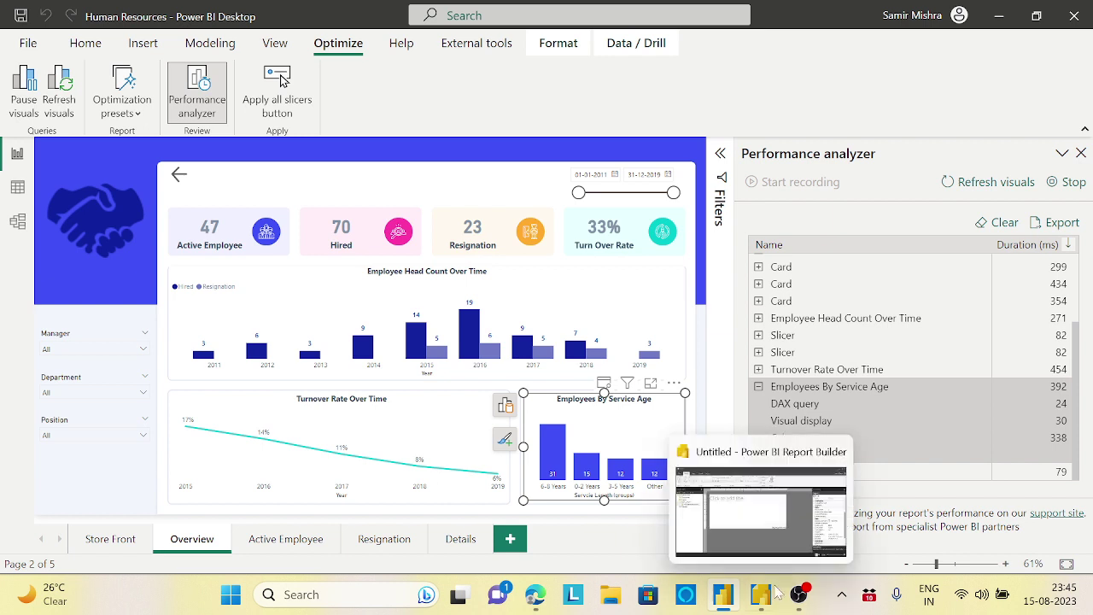
pyautogui.click(763, 534)
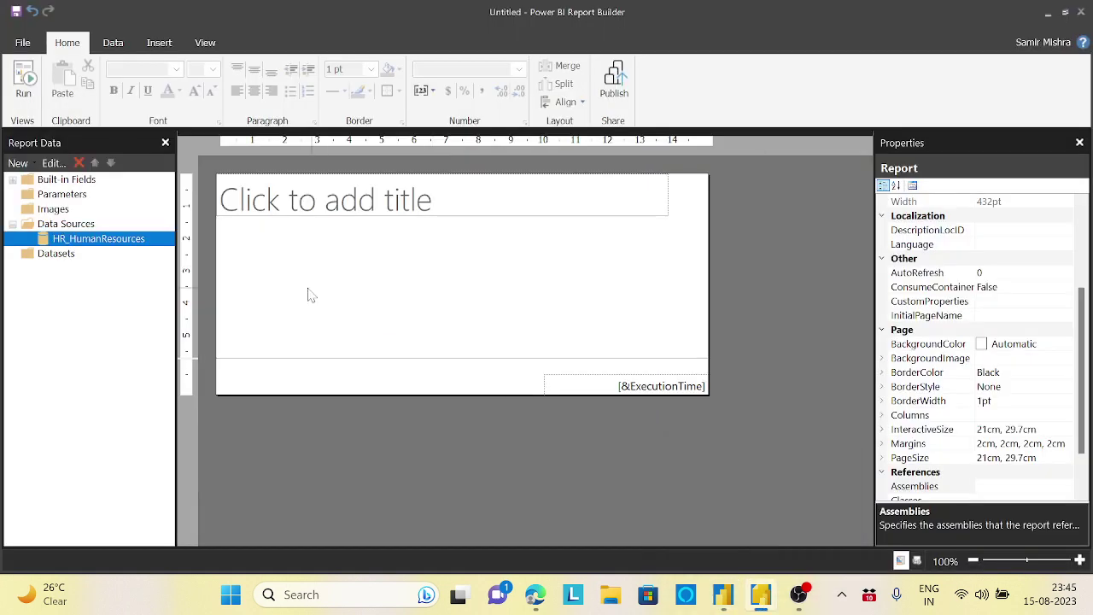
pyautogui.rightClick(132, 247)
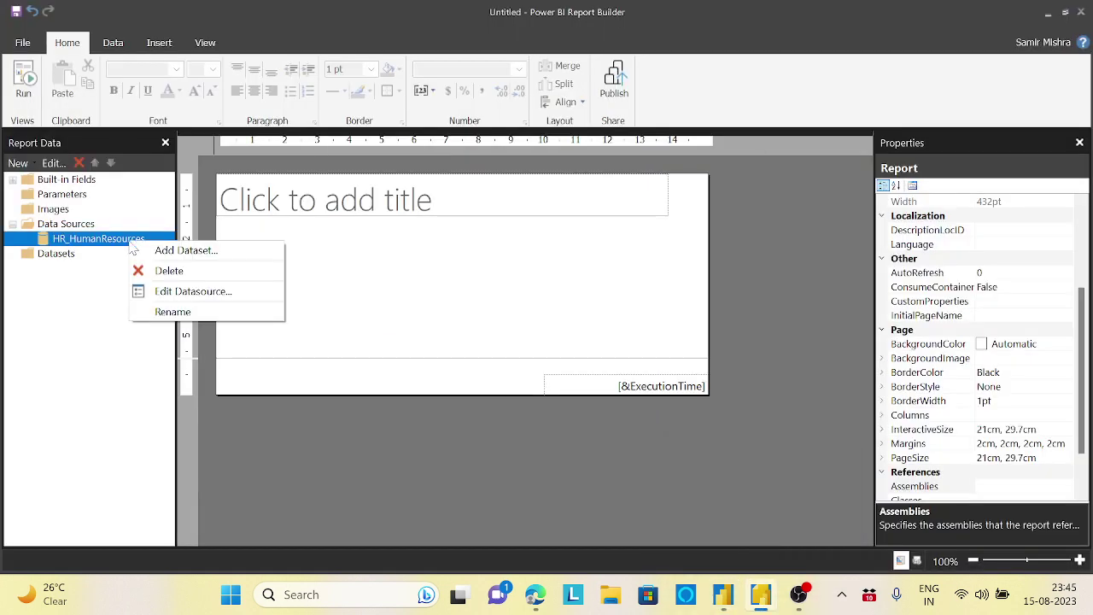
pyautogui.click(177, 251)
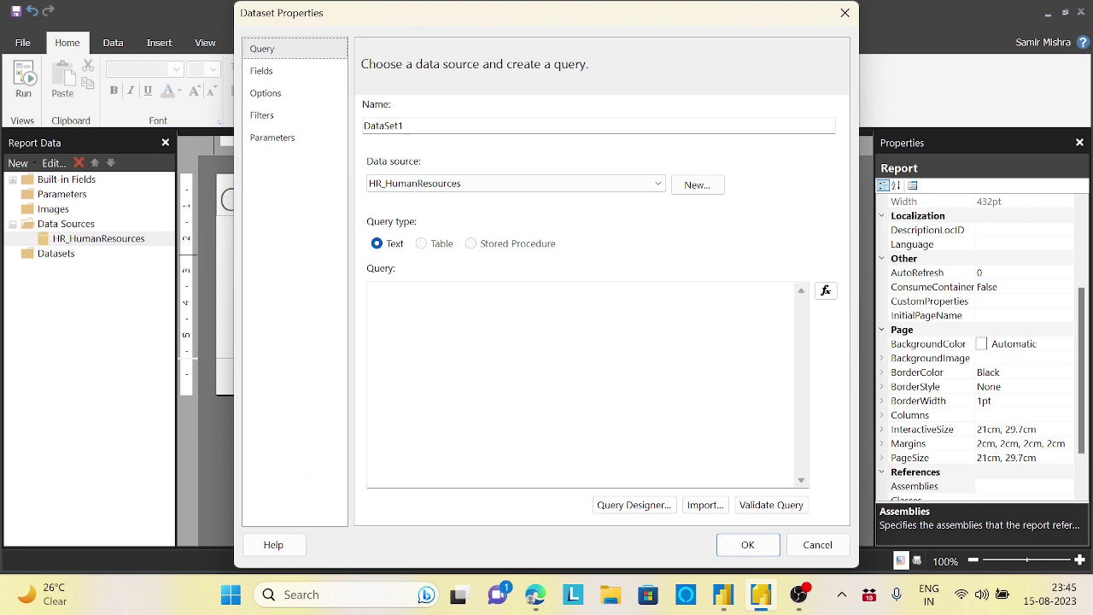
pyautogui.hotkey('ctrl', 'a')
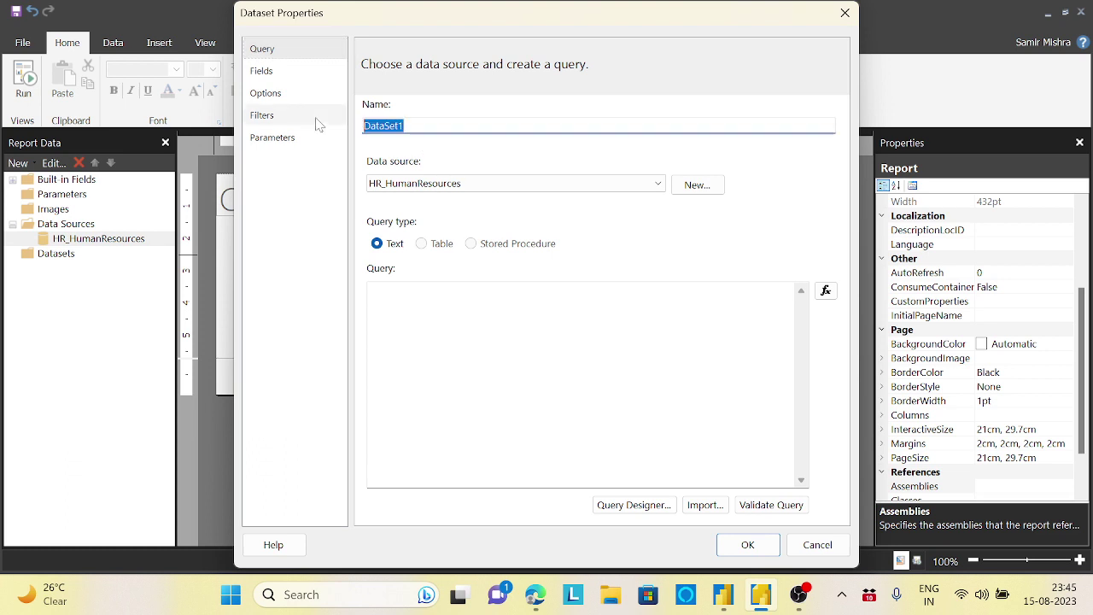
pyautogui.write('PowerB')
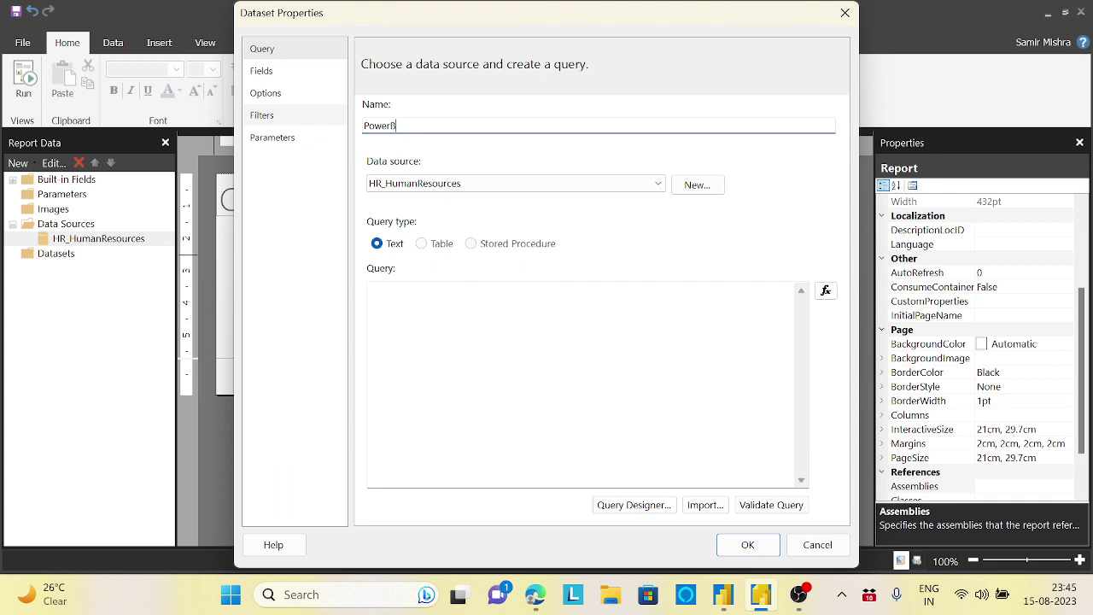
pyautogui.write('IDatasetReport')
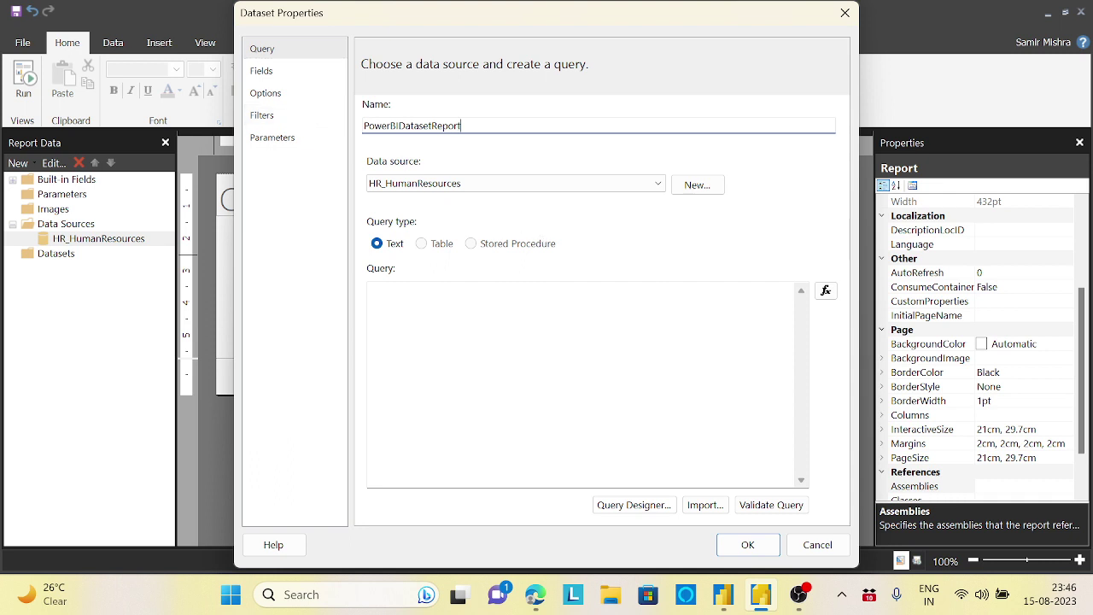
pyautogui.click(639, 505)
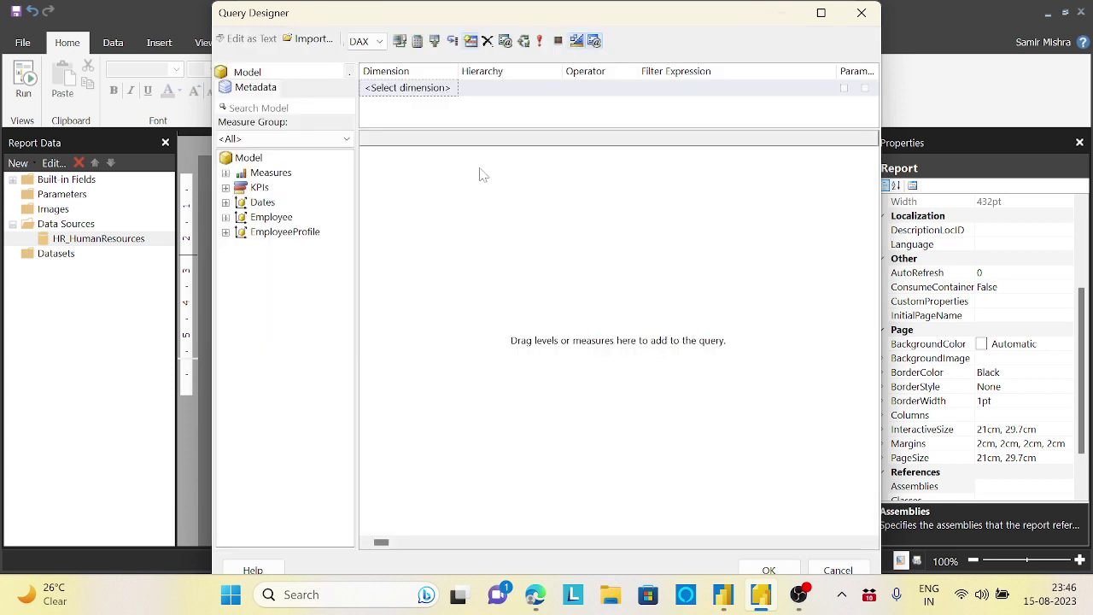
# Step: Keep DAX as the query language and toggle Design Mode to get the text query editor
pyautogui.click(381, 42)
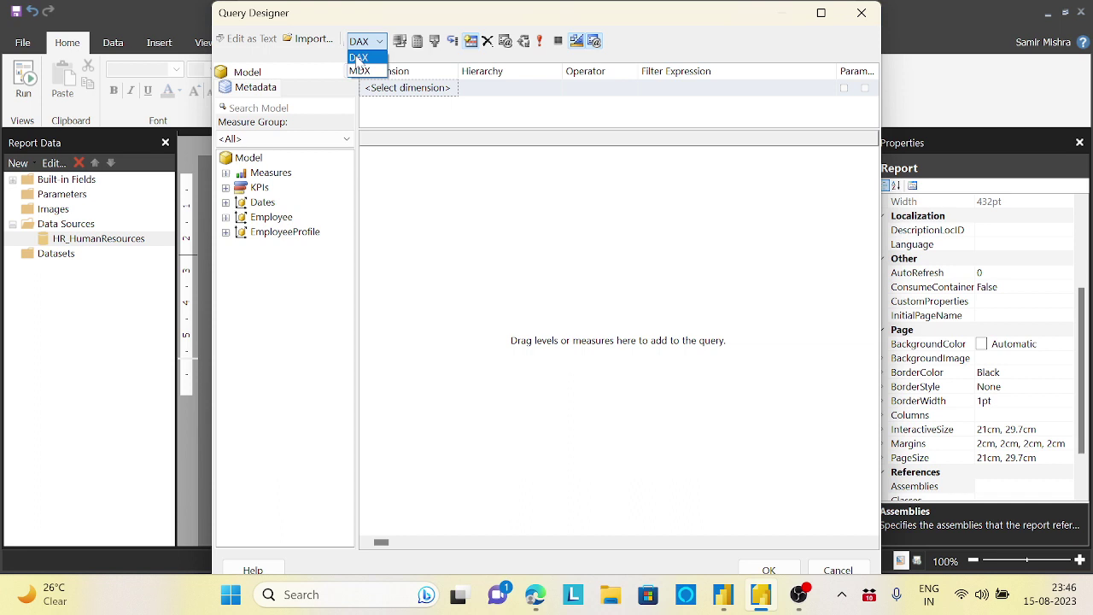
pyautogui.click(358, 58)
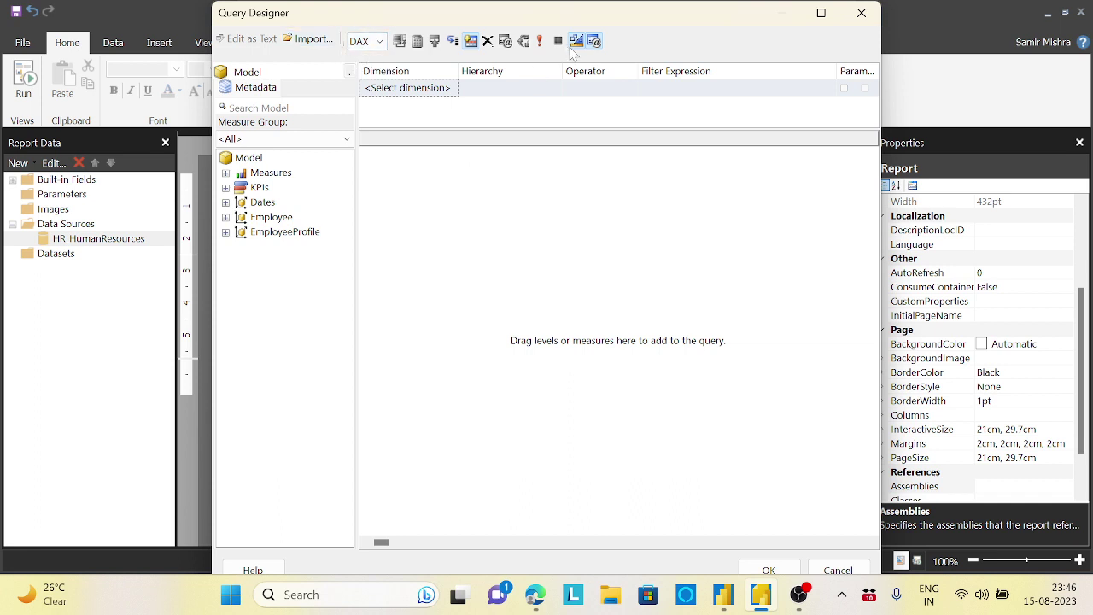
pyautogui.click(527, 109)
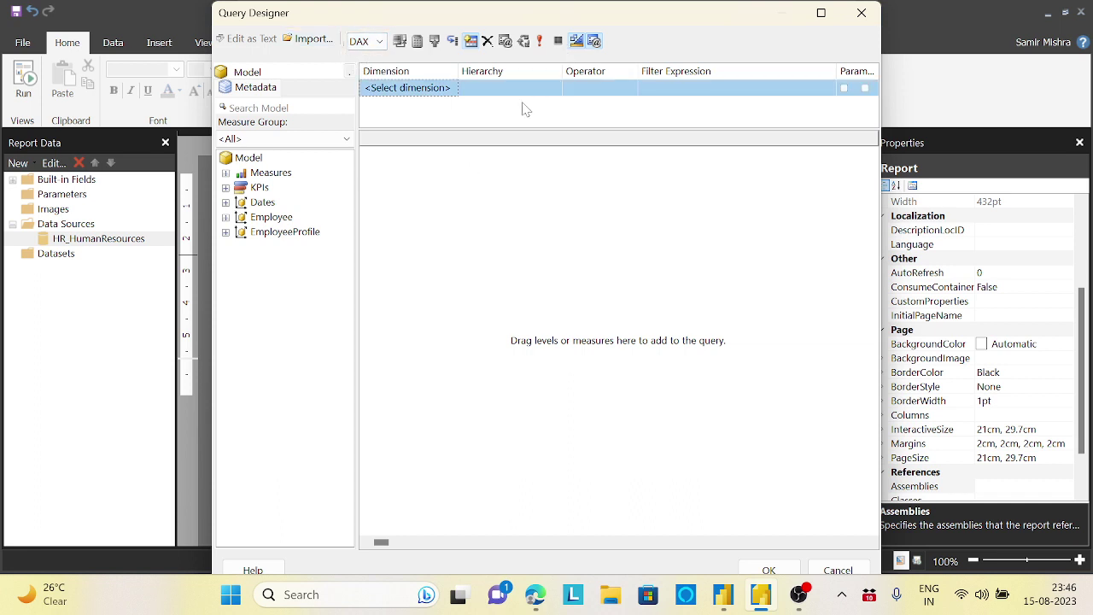
pyautogui.click(576, 41)
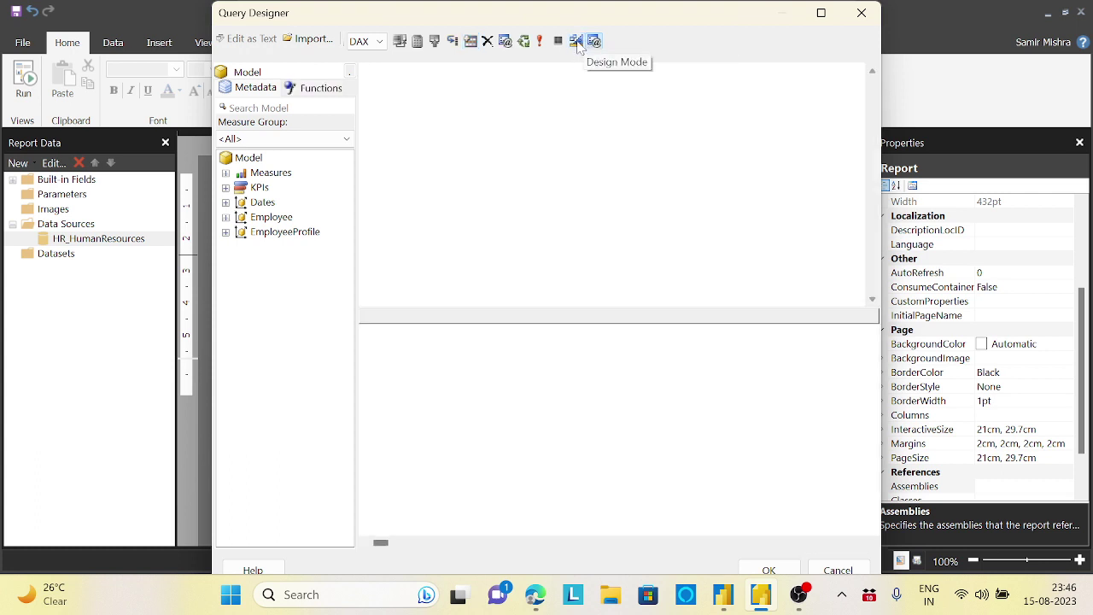
pyautogui.click(577, 42)
# Step: Paste the copied DAX query, execute it to preview Hired by service-length group, and accept
pyautogui.click(577, 43)
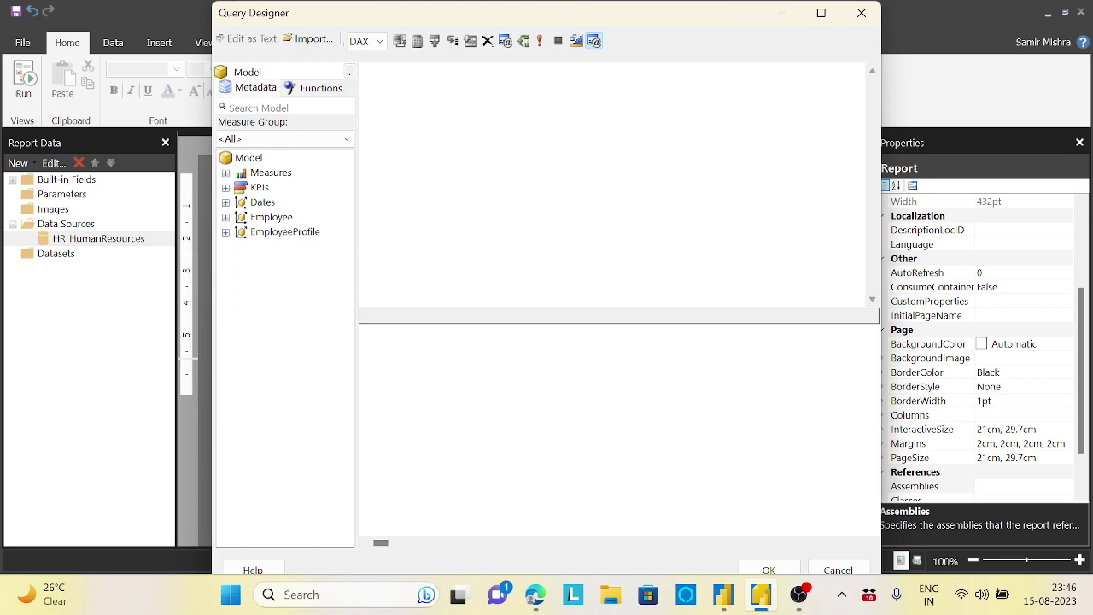
pyautogui.hotkey('ctrl', 'v')
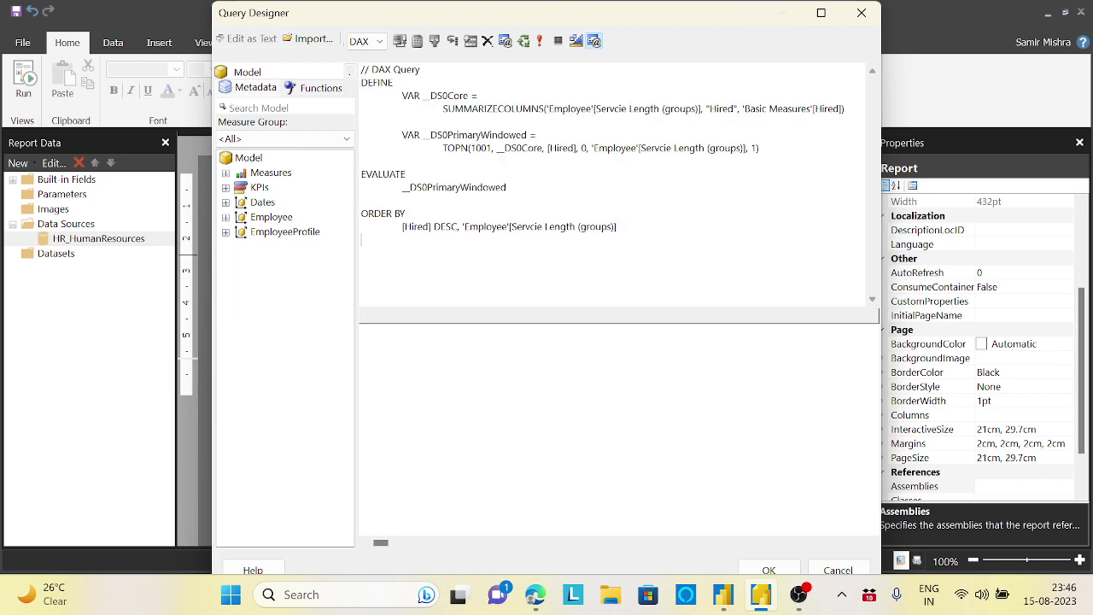
pyautogui.click(540, 41)
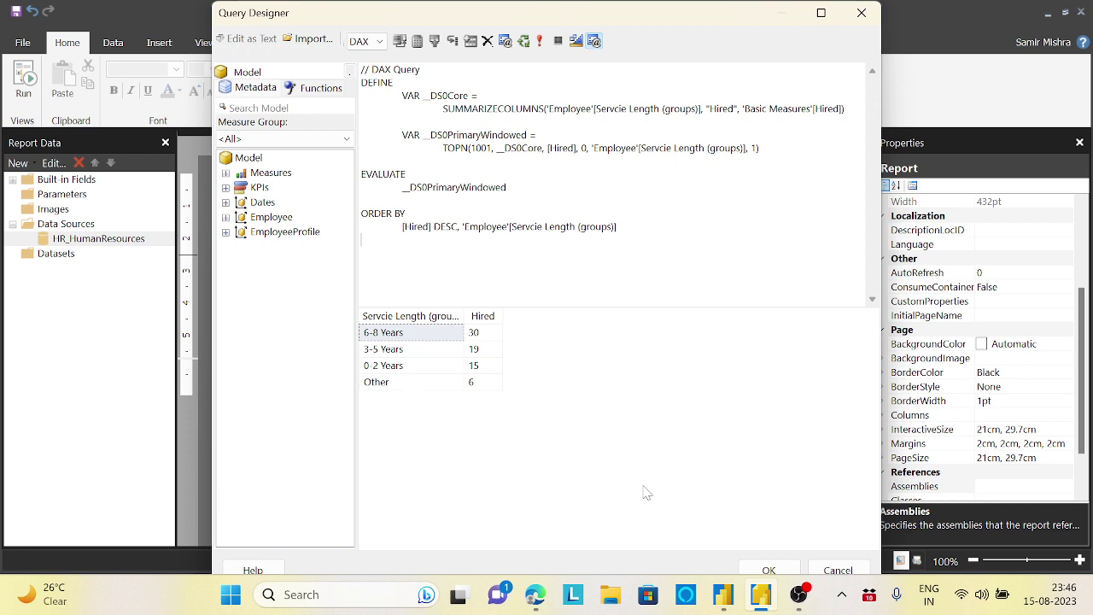
pyautogui.click(769, 570)
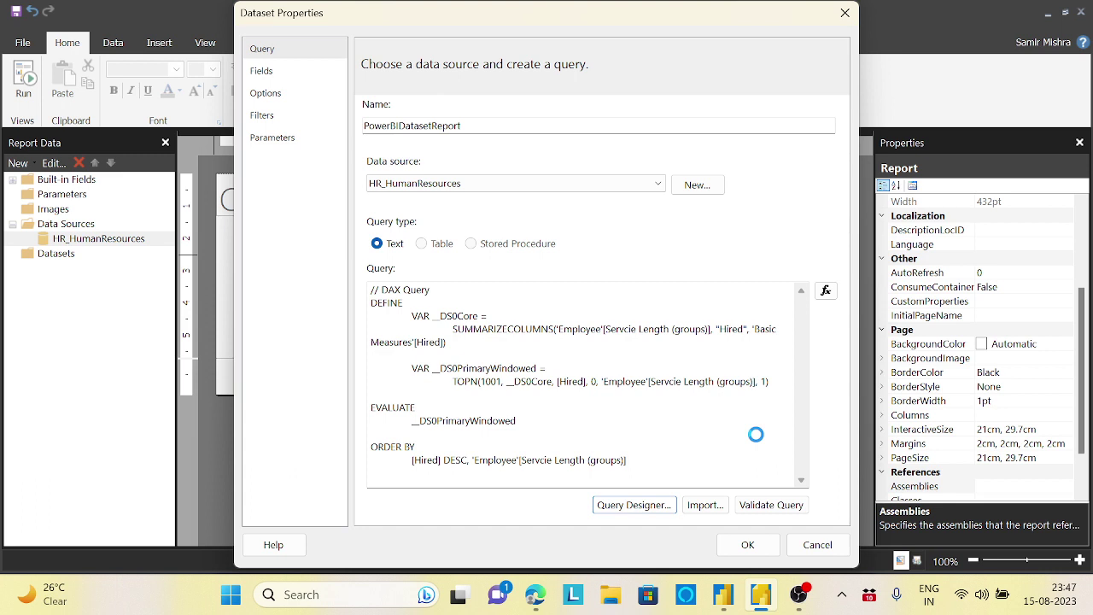
# Step: Validate the query, dismiss the success message, and save the PowerBIDatasetReport dataset
pyautogui.click(765, 505)
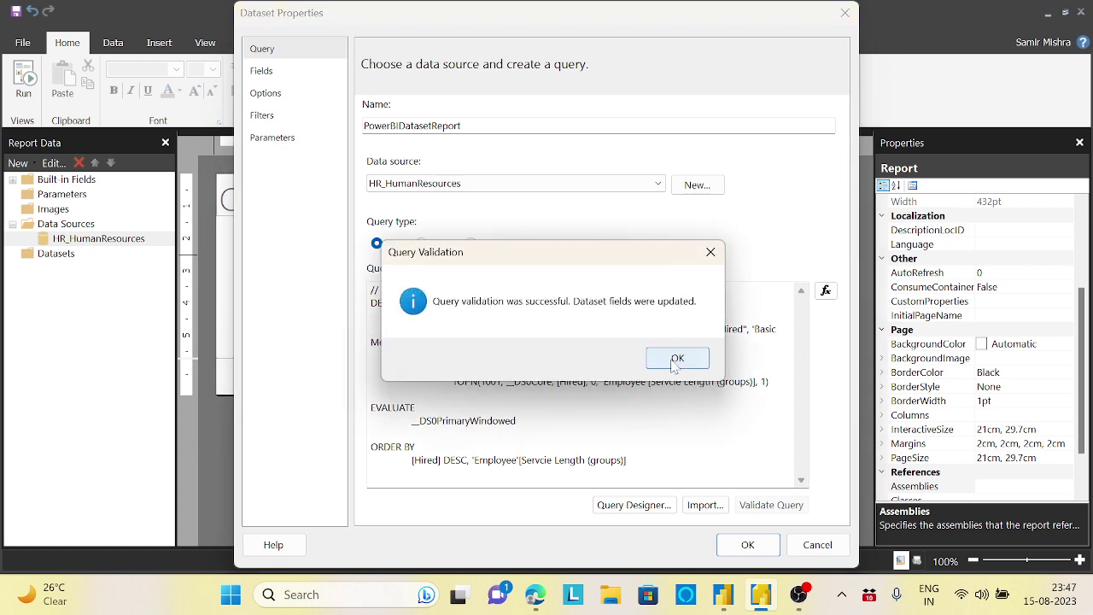
pyautogui.click(678, 360)
pyautogui.click(748, 546)
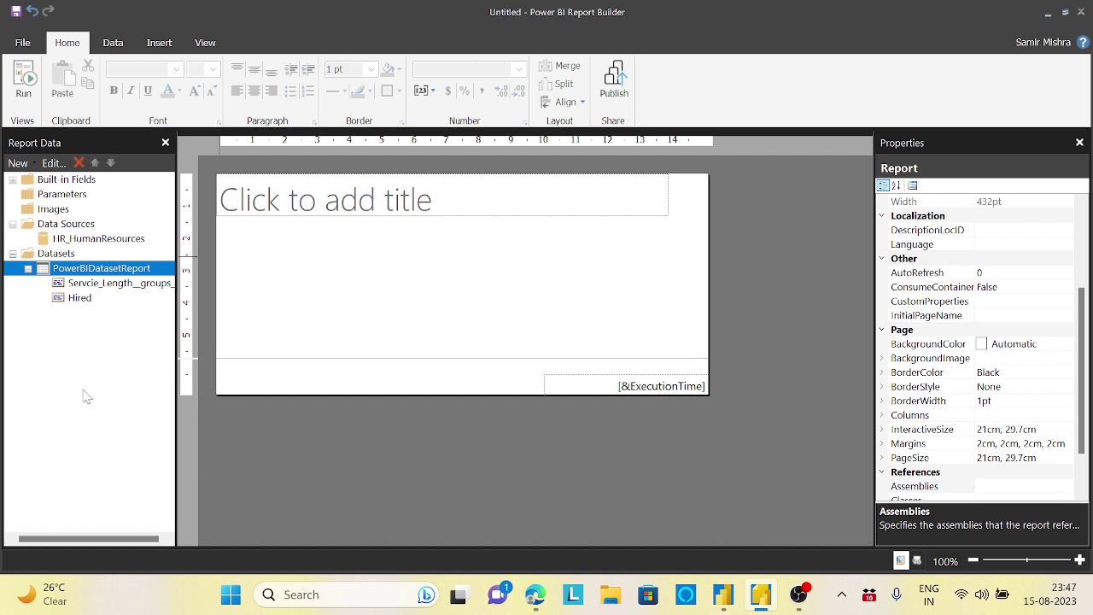
# Step: Draw a chart area on the report body and choose the basic Column chart type
pyautogui.click(160, 47)
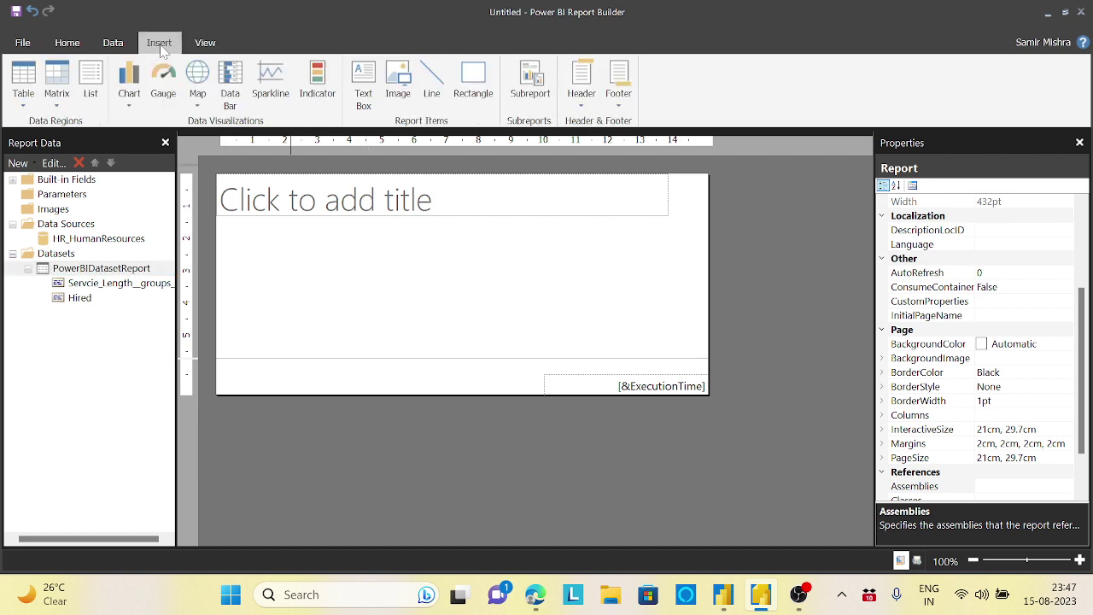
pyautogui.click(129, 106)
pyautogui.click(171, 142)
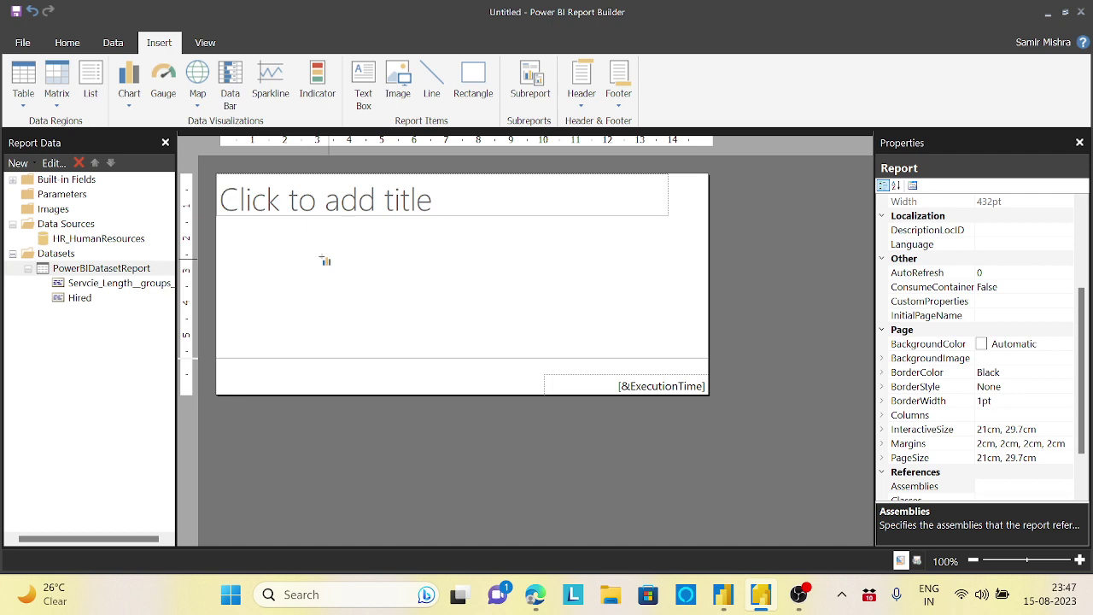
pyautogui.moveTo(288, 234)
pyautogui.mouseDown()
pyautogui.moveTo(385, 312)
pyautogui.moveTo(464, 312)
pyautogui.moveTo(532, 334)
pyautogui.moveTo(539, 348)
pyautogui.mouseUp()
pyautogui.click(590, 308)
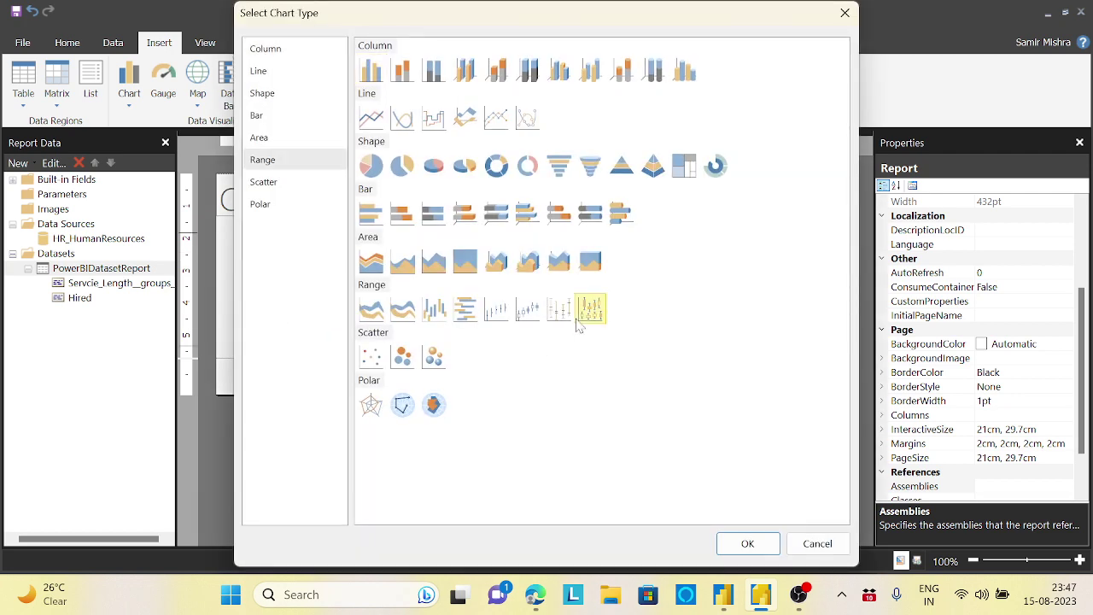
pyautogui.click(371, 70)
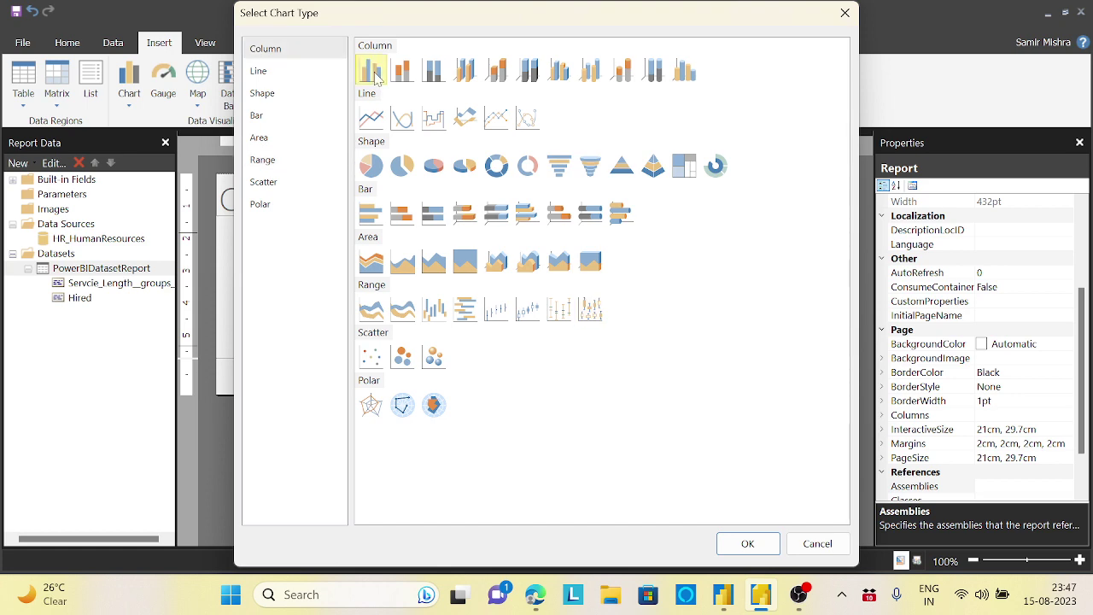
pyautogui.click(760, 547)
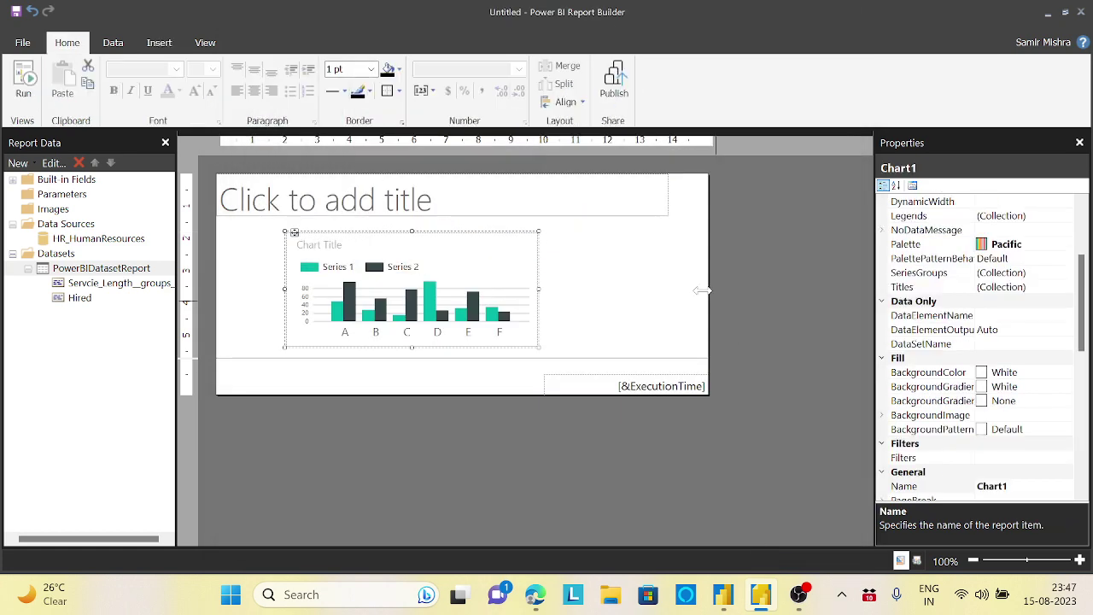
# Step: Bind Chart1 to service-length group categories and Hired values, then run the report preview
pyautogui.click(584, 263)
pyautogui.click(504, 253)
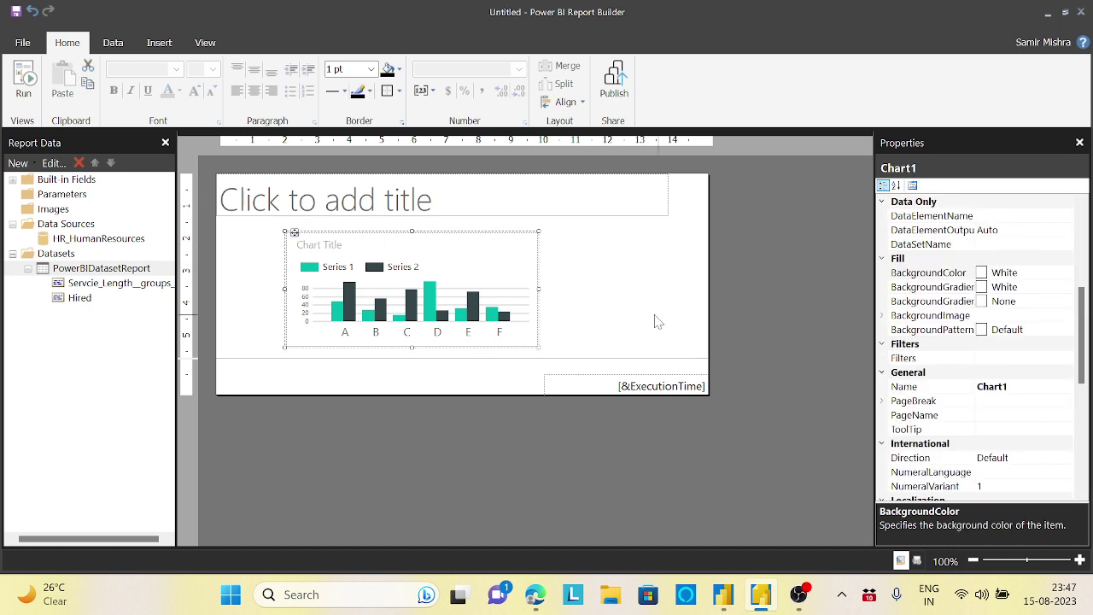
pyautogui.rightClick(447, 265)
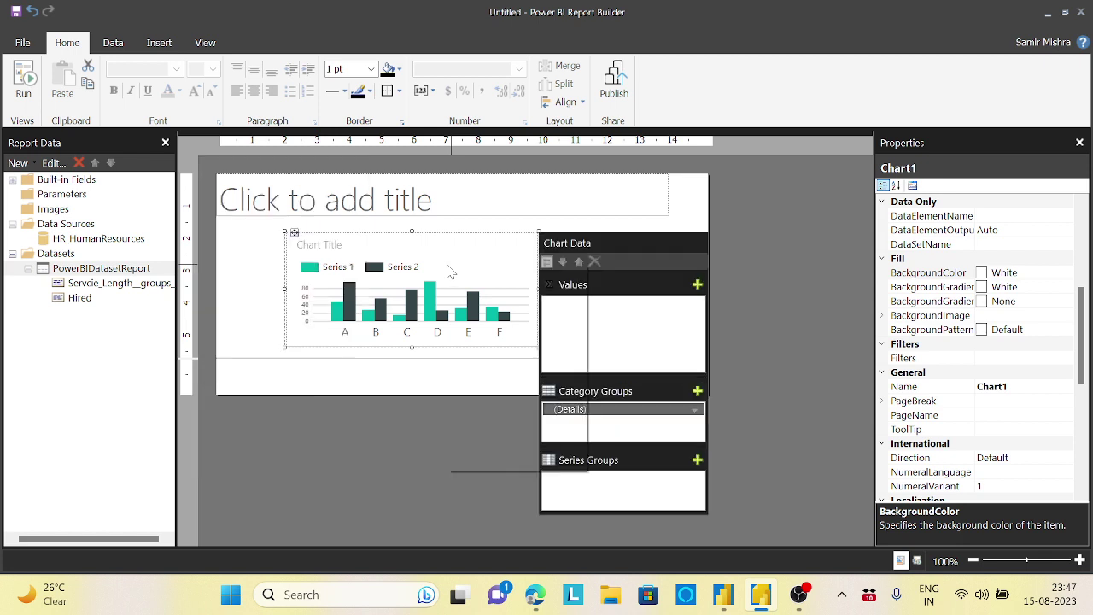
pyautogui.click(627, 336)
pyautogui.click(698, 391)
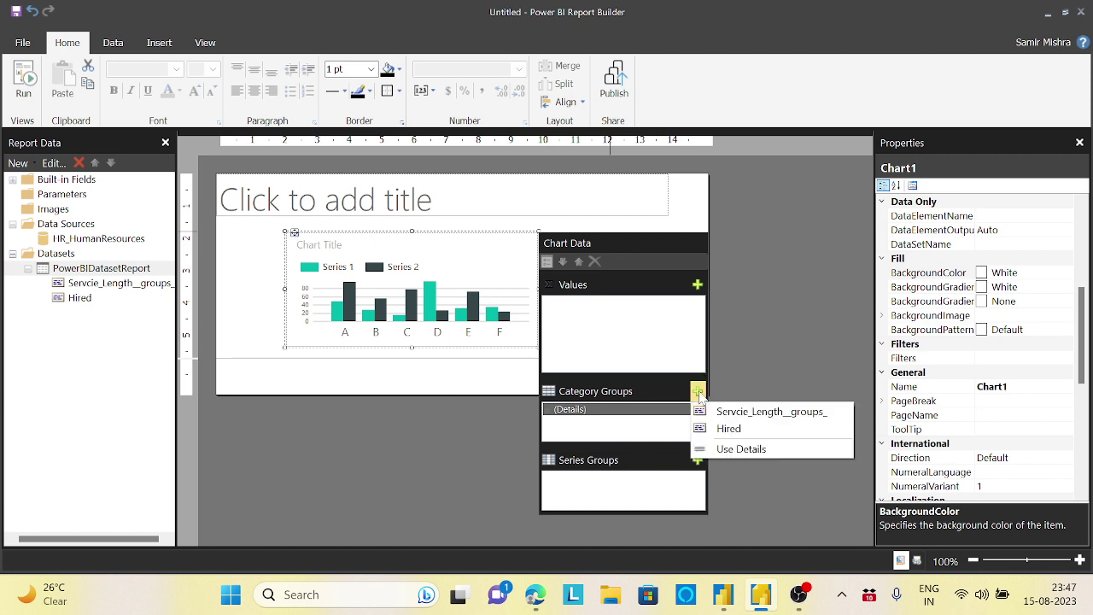
pyautogui.click(772, 412)
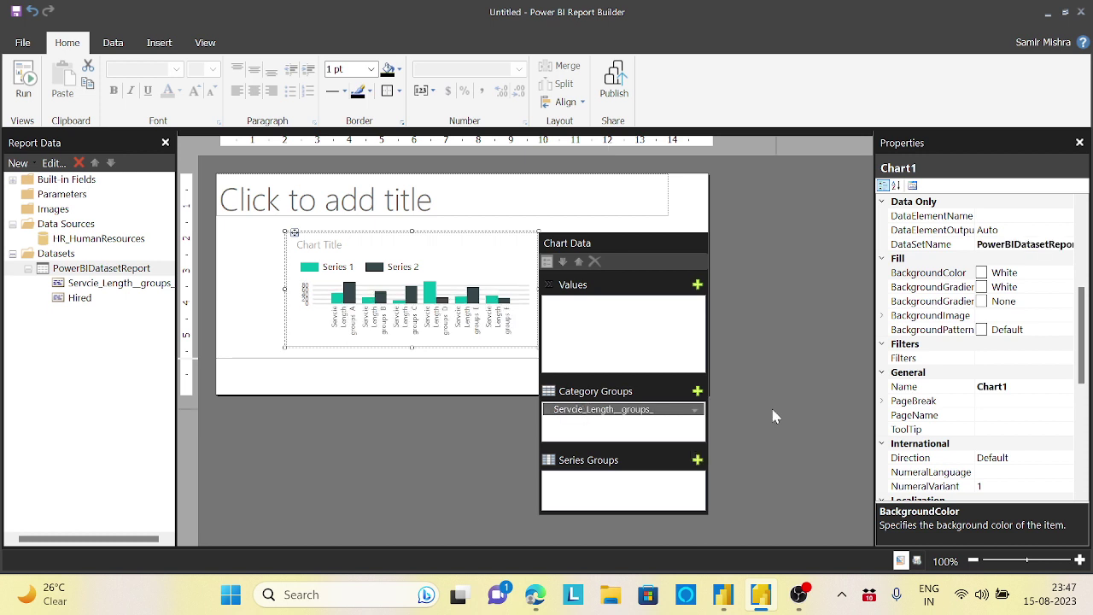
pyautogui.click(698, 284)
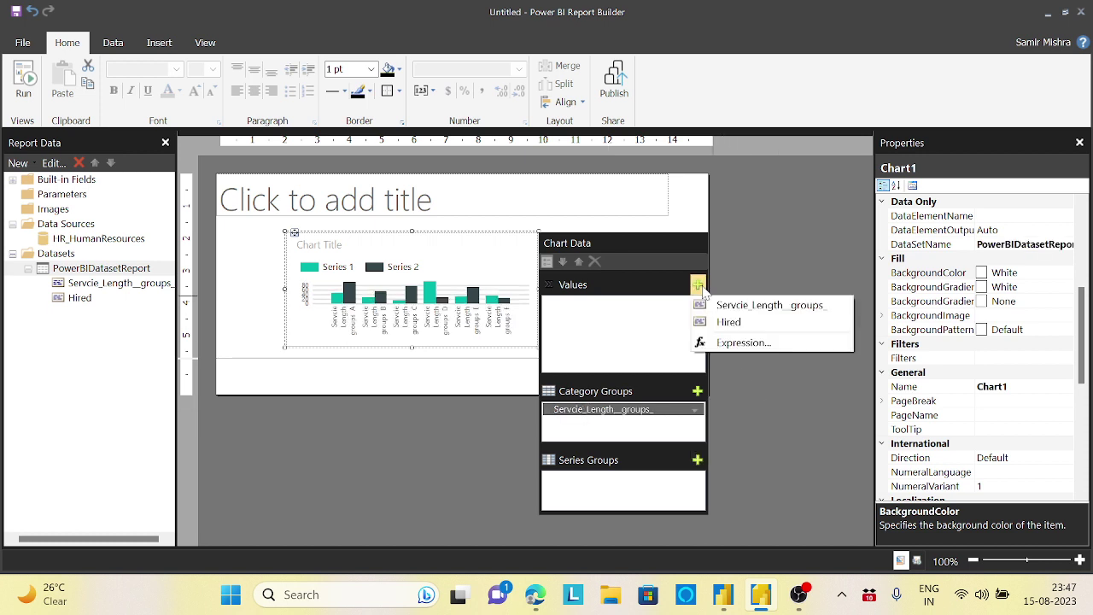
pyautogui.click(728, 322)
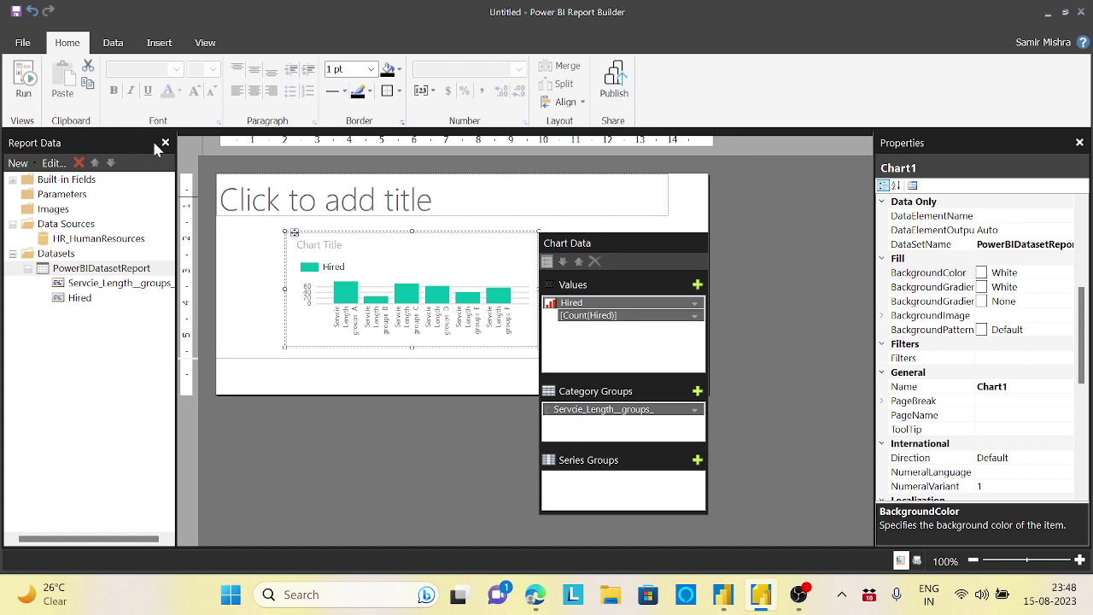
pyautogui.click(24, 81)
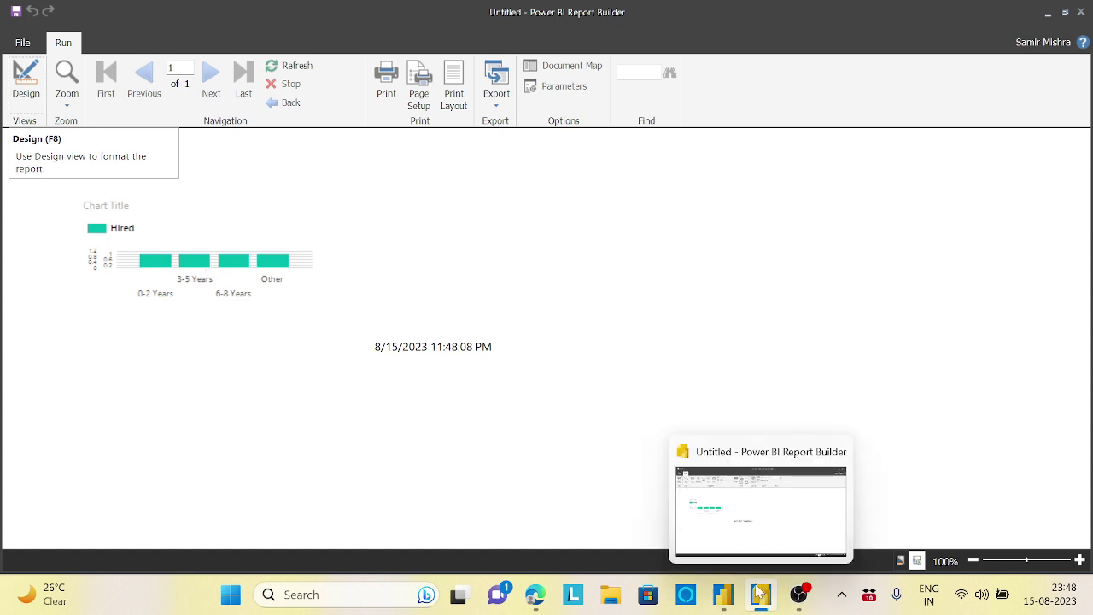
pyautogui.click(723, 596)
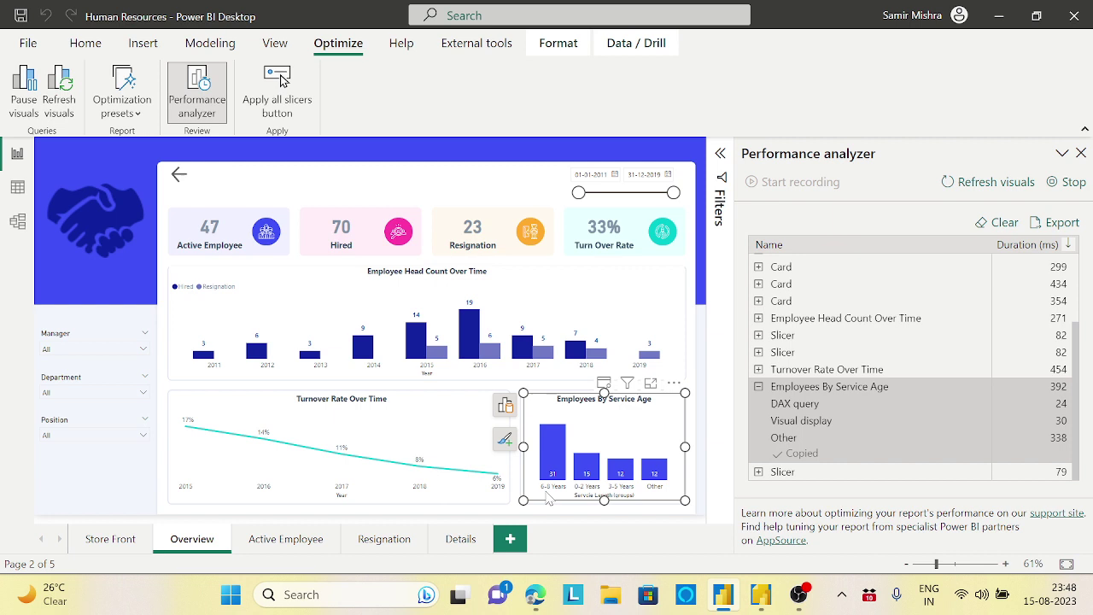
pyautogui.click(763, 602)
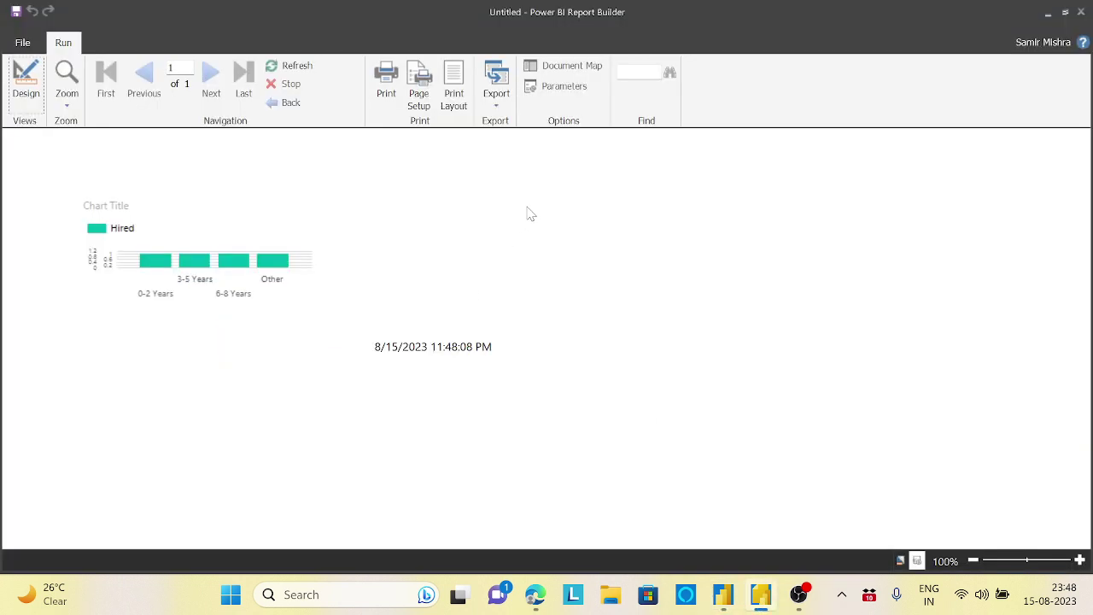
# Step: Leave the report preview for Design view and select the Hired column chart in the report body
pyautogui.click(25, 81)
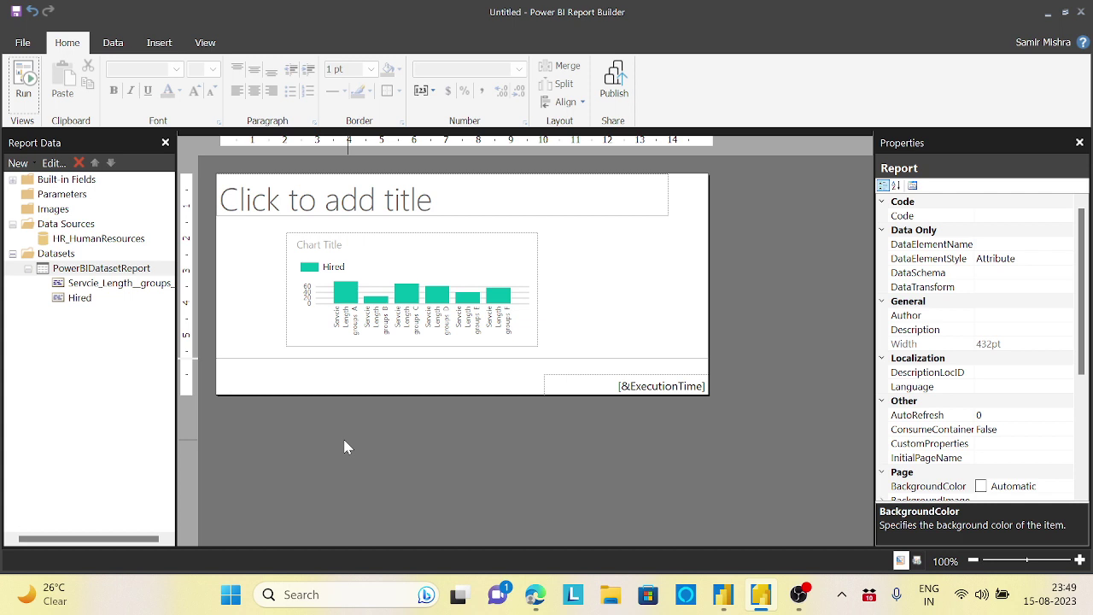
pyautogui.click(798, 594)
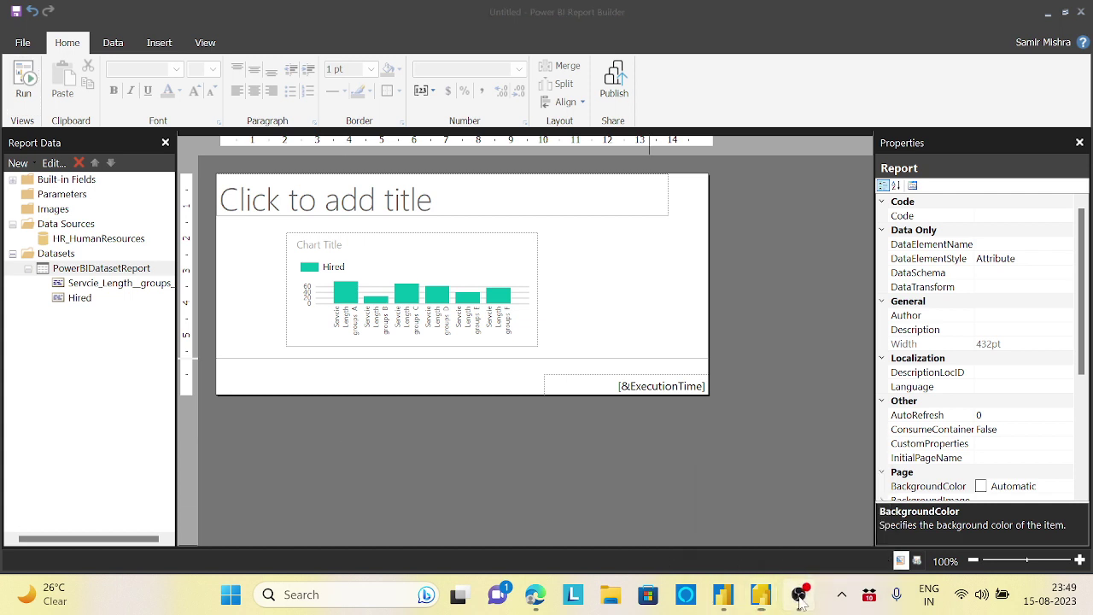